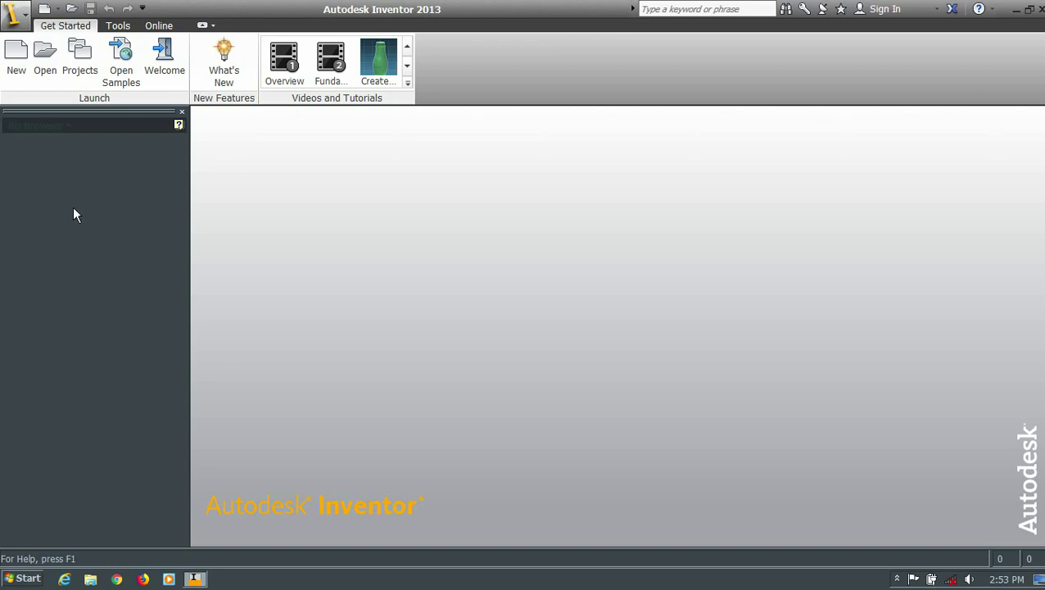
Create a new part from Standard (mm).ipt and start a sketch on the front origin plane.
left_click(16, 54)
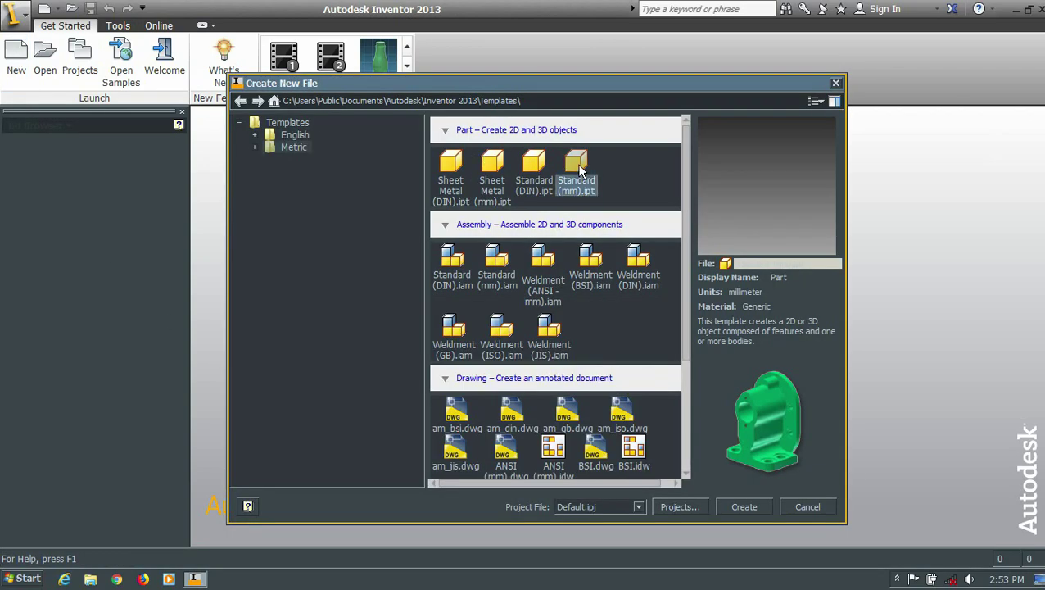
double_click(579, 169)
left_click(32, 59)
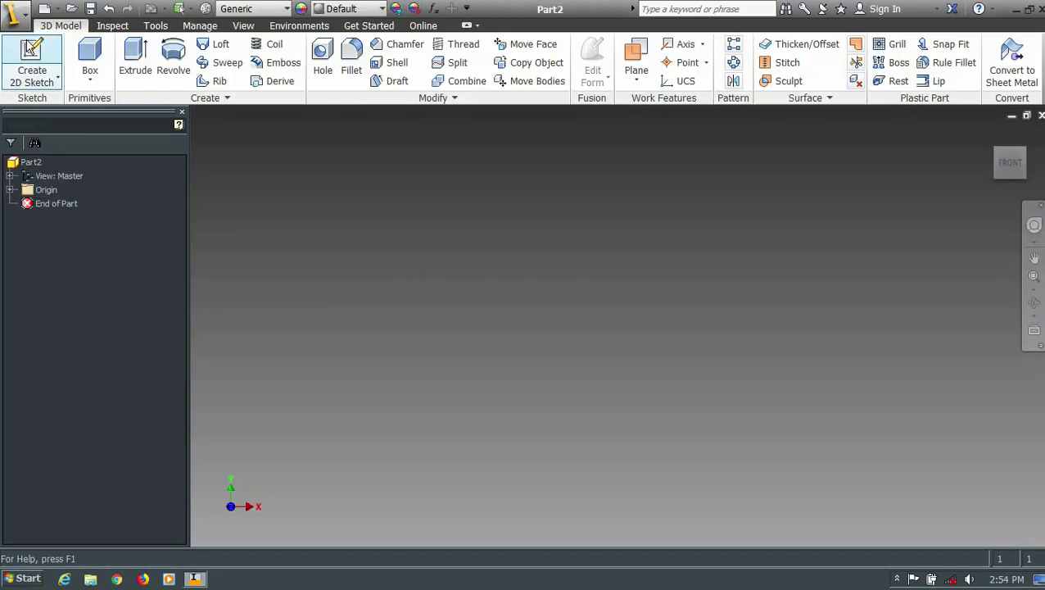
left_click(538, 177)
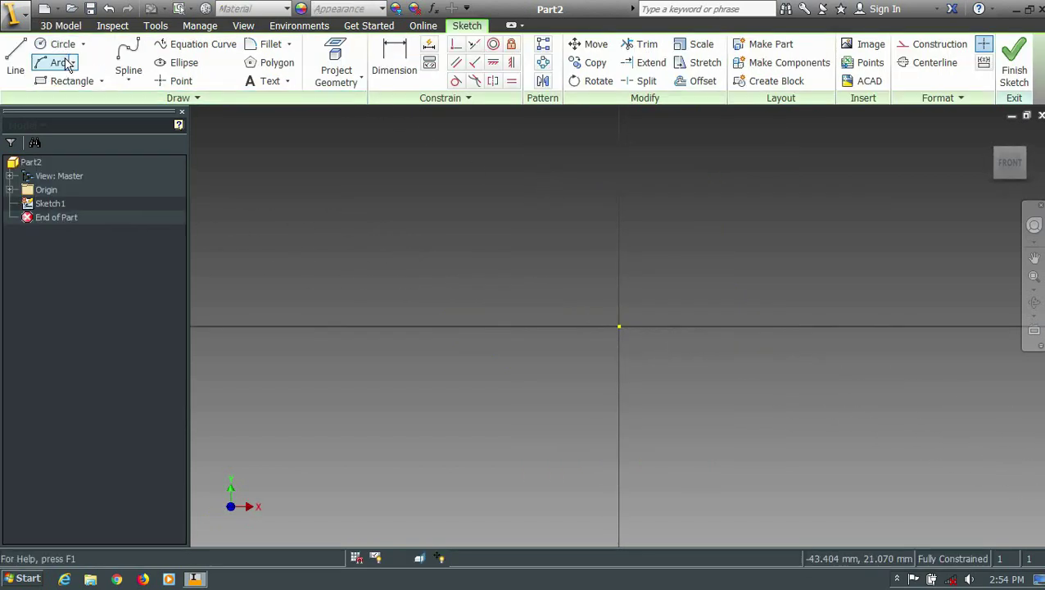
Draw a rectangle from the origin to a corner up and to the right.
left_click(70, 81)
left_click(619, 327)
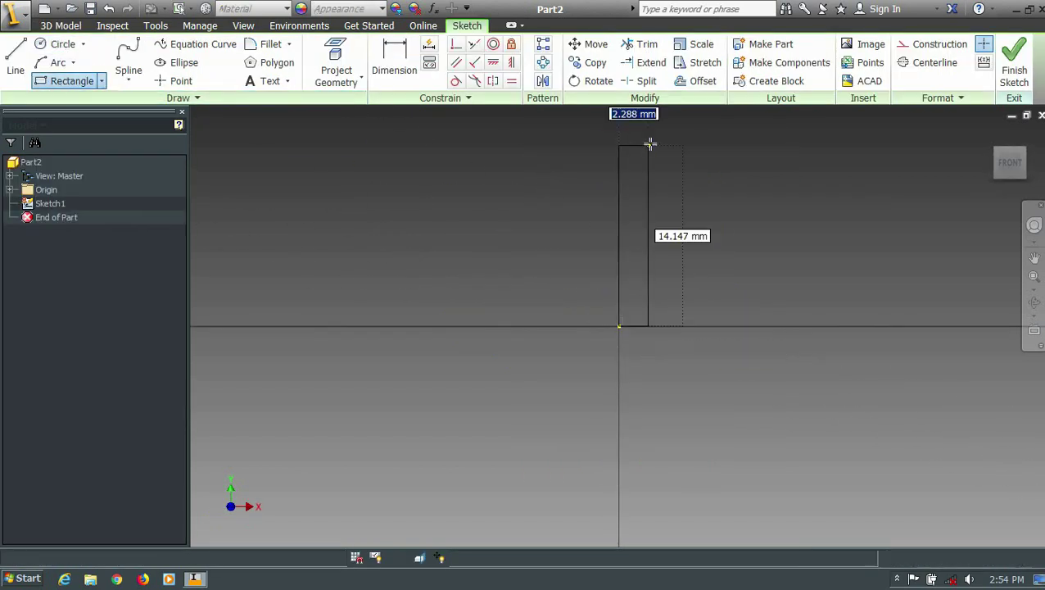
left_click(976, 118)
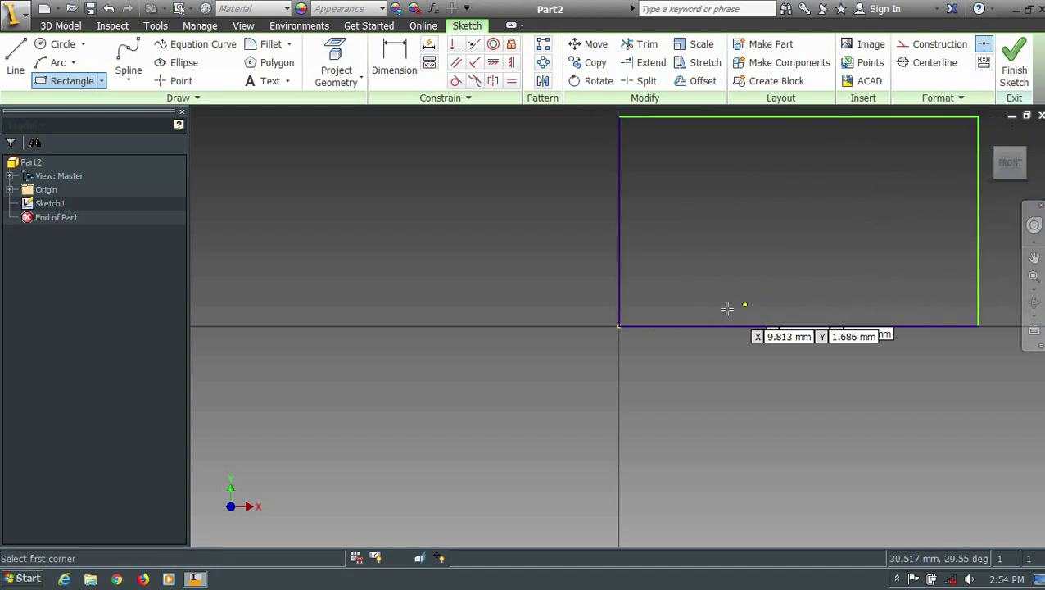
Dimension the rectangle 50 wide along the bottom edge and 30 high along the left edge.
key("d")
left_click(697, 327)
left_click(741, 420)
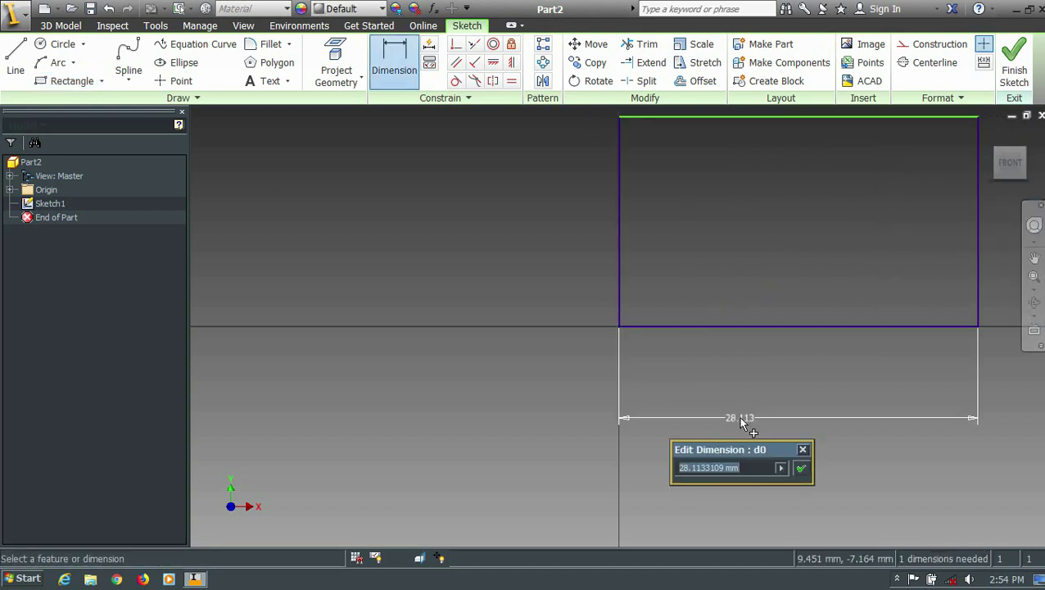
type("50")
key("Return")
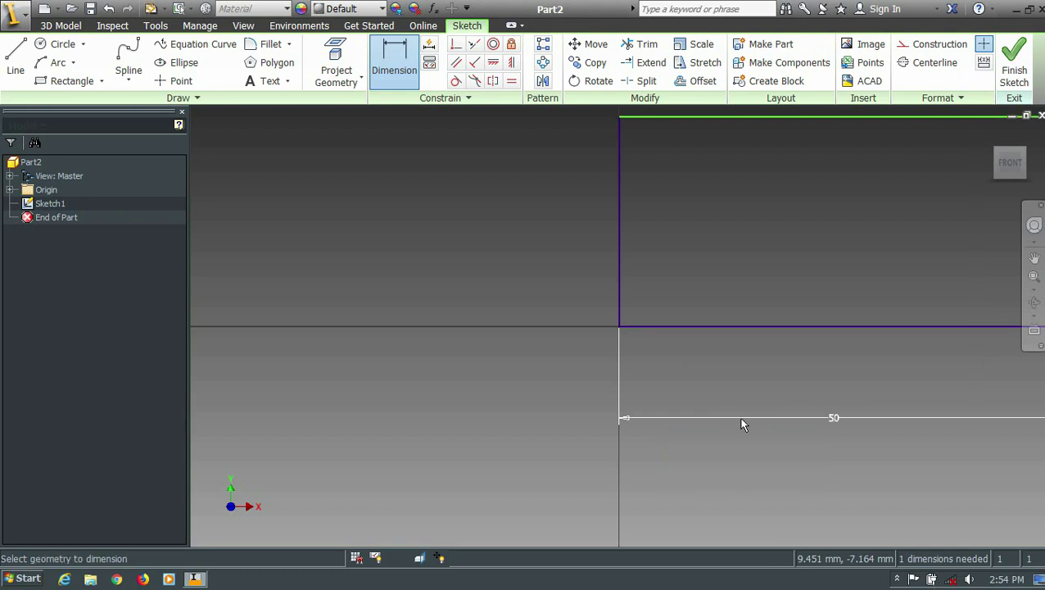
left_click(619, 276)
left_click(532, 269)
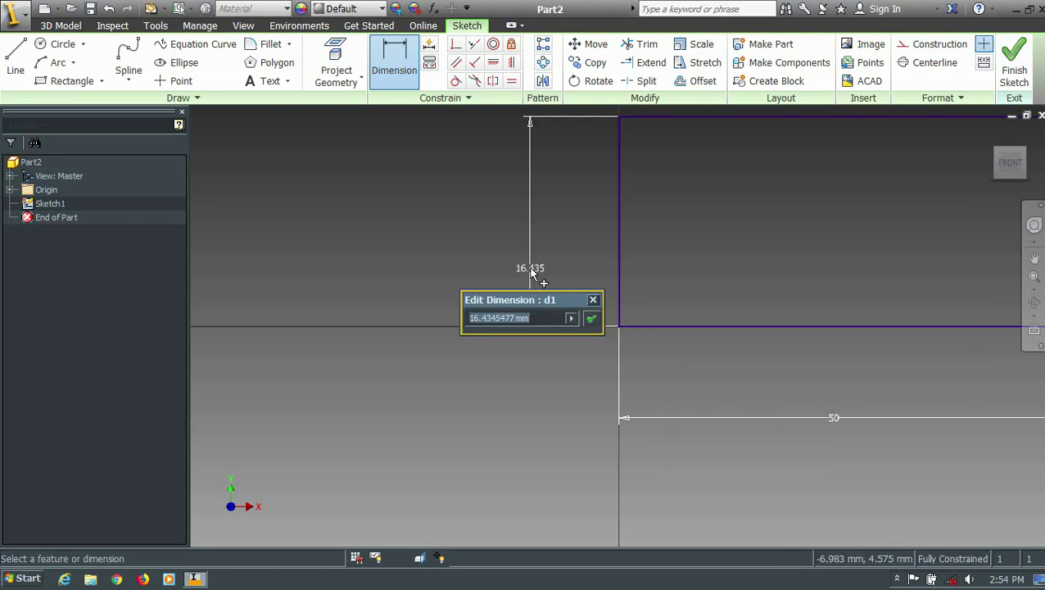
type("30")
key("Return")
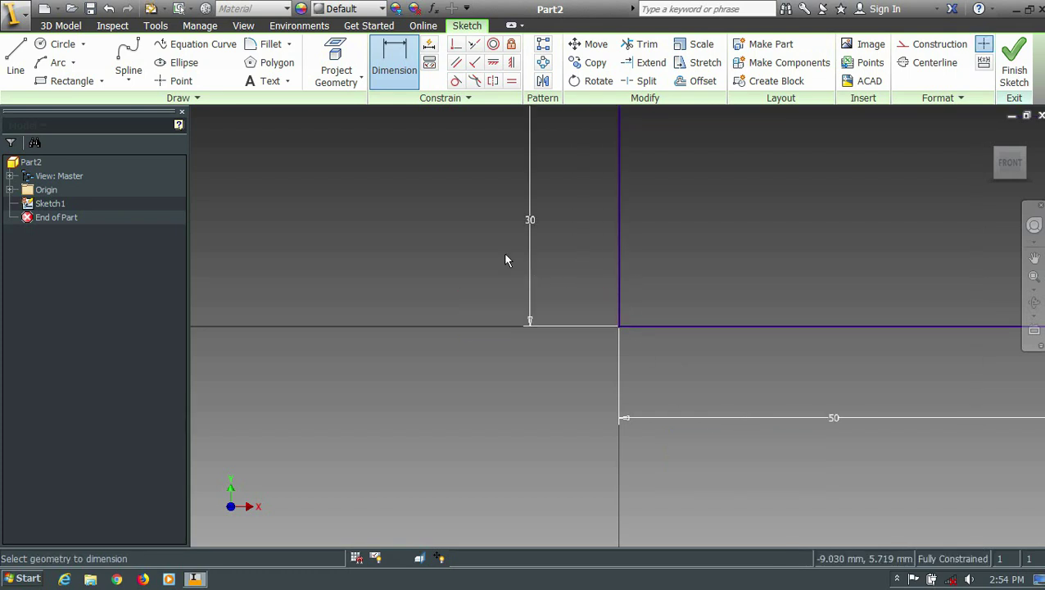
Round all four rectangle corners with 12 mm fillets and finish the sketch.
type("f")
type("12")
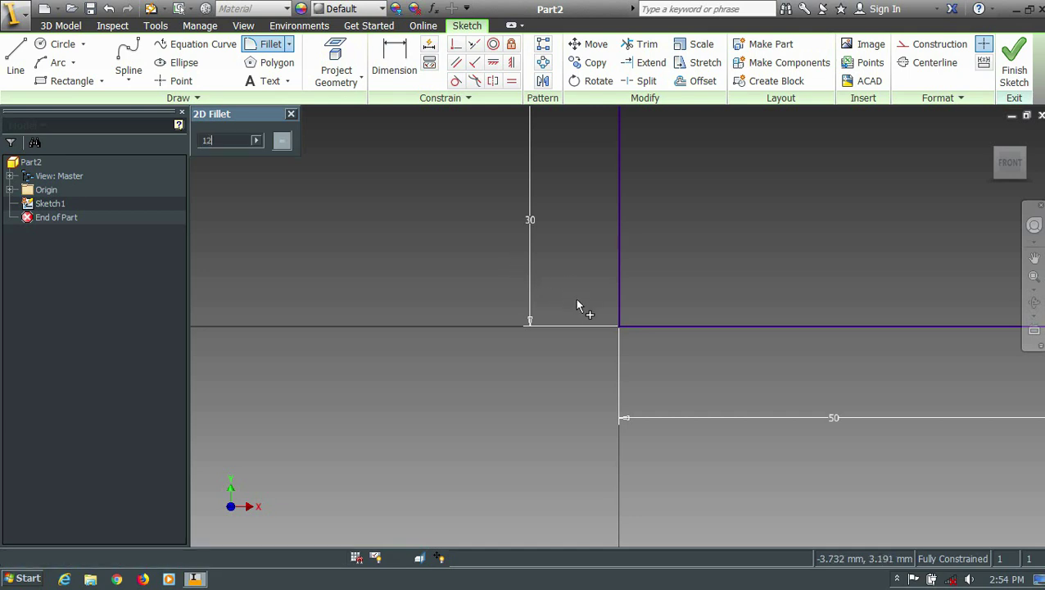
left_click(620, 295)
left_click(639, 327)
scroll(635, 327, "down", 2)
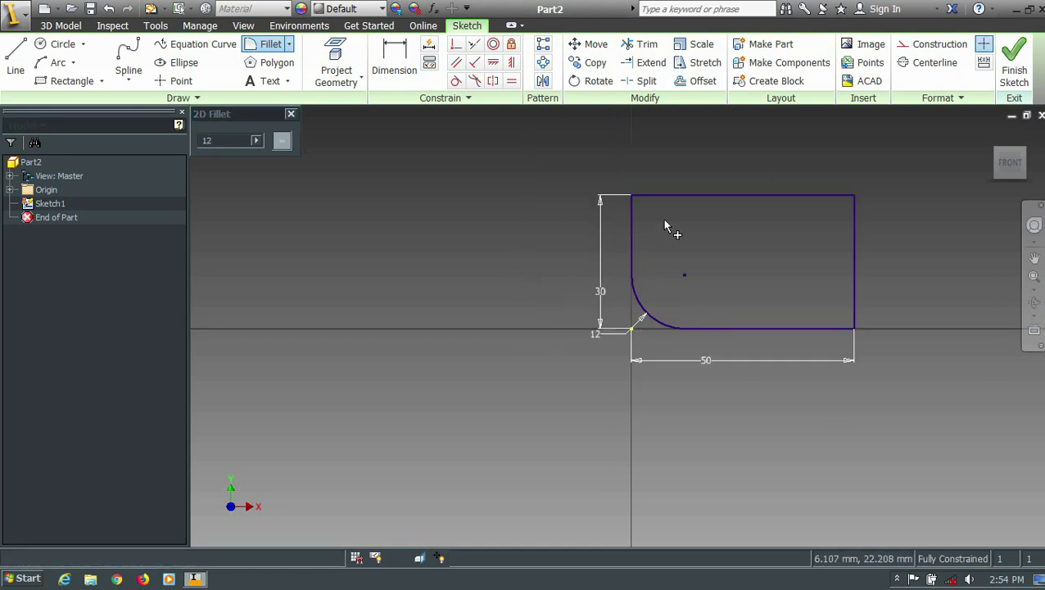
left_click(670, 196)
left_click(631, 229)
left_click(774, 194)
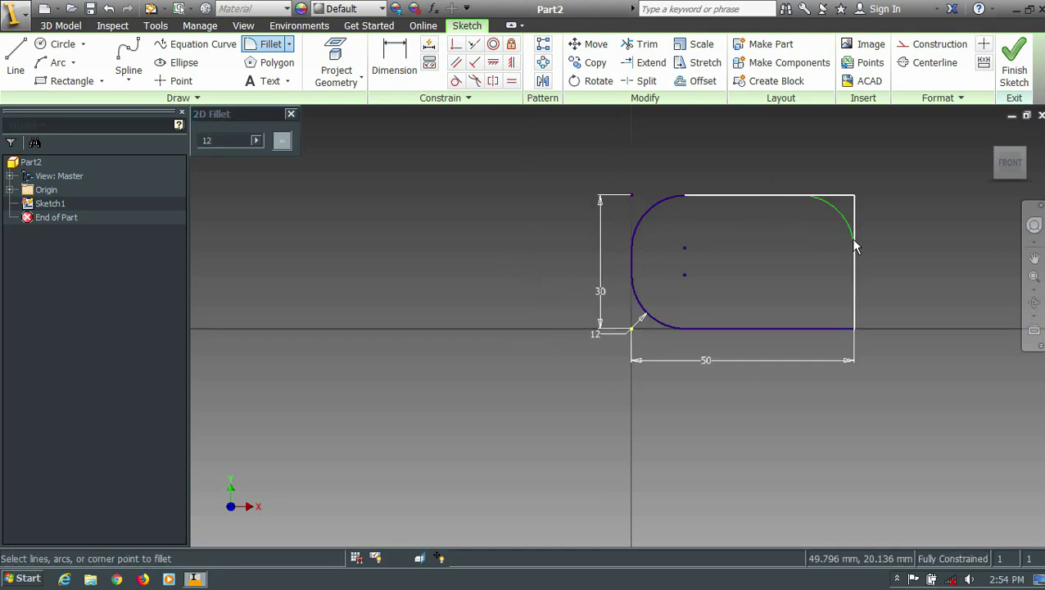
left_click(853, 262)
left_click(815, 329)
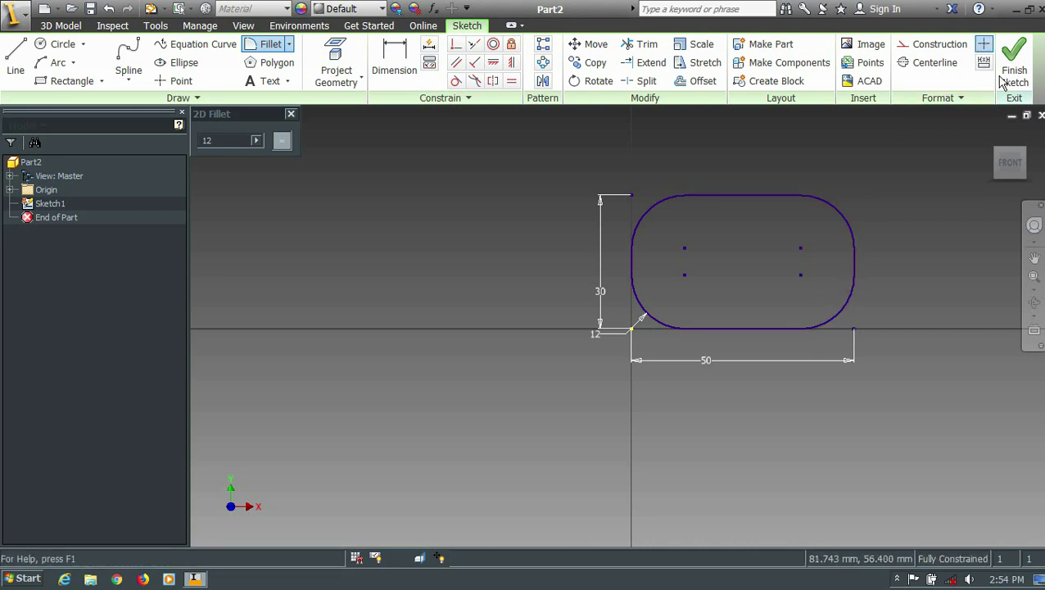
left_click(1013, 66)
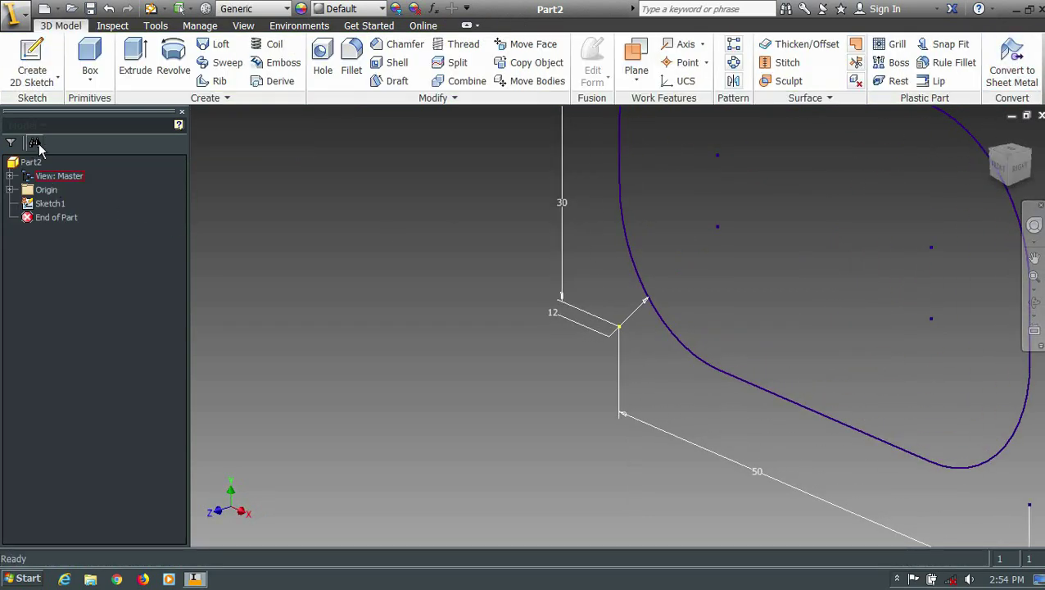
Add Work Plane1 parallel to the YZ Plane through a point on the rounded outline.
left_click(636, 66)
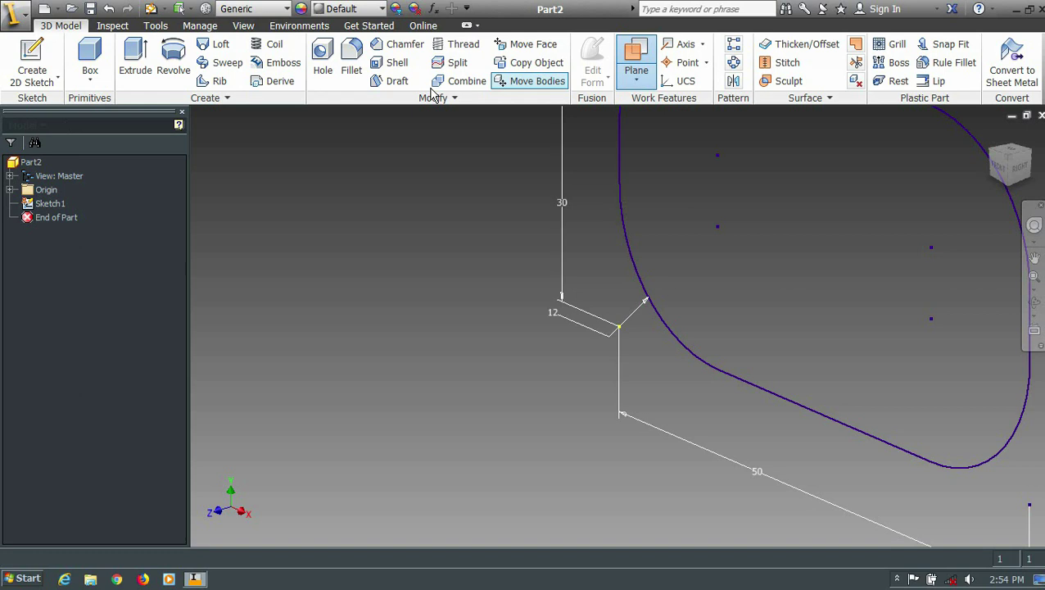
left_click(18, 187)
left_click(53, 203)
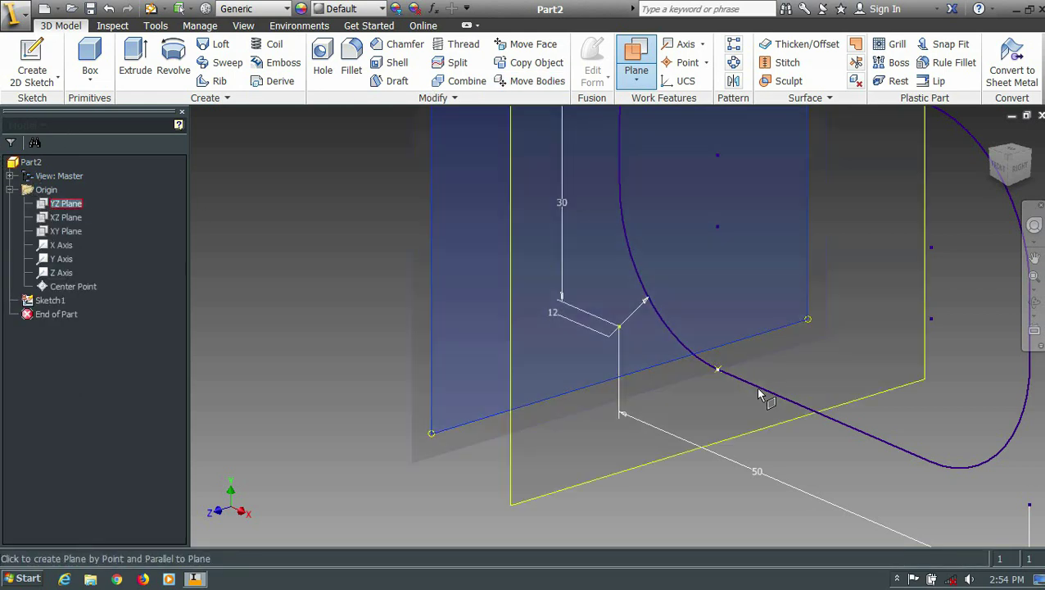
left_click(927, 463)
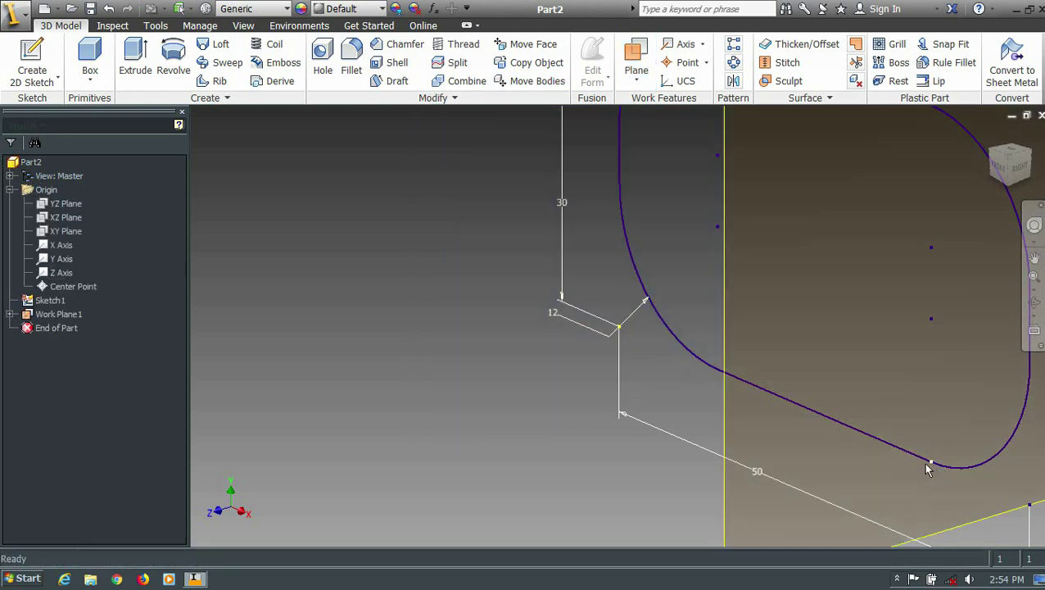
scroll(928, 467, "down", 3)
scroll(531, 331, "down", 2)
Sketch a 10 mm circle centred on Work Plane1's origin point and finish the sketch.
left_click(688, 237)
right_click(704, 220)
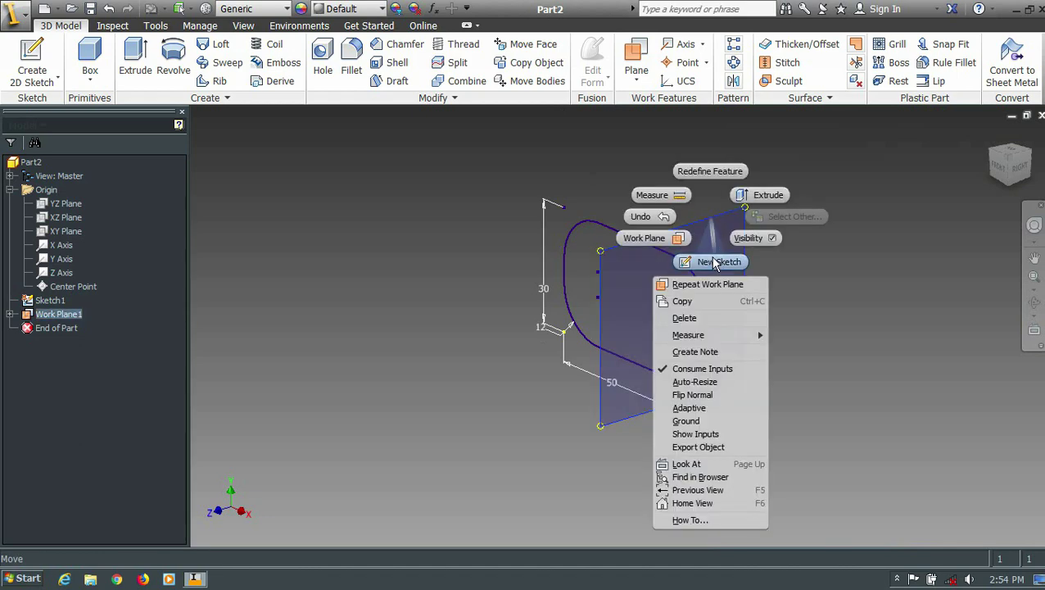
left_click(709, 262)
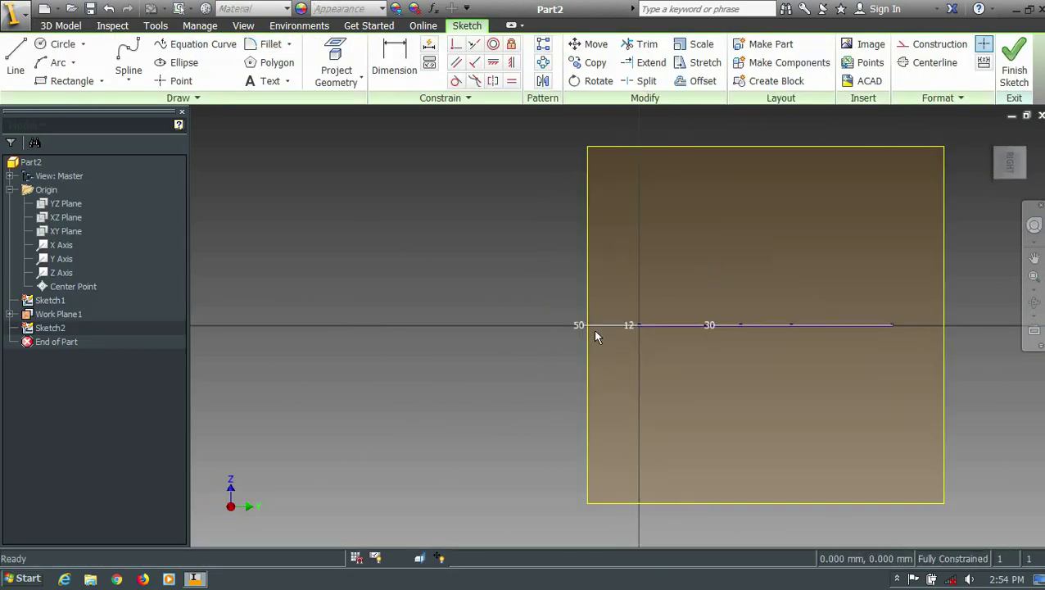
key("c")
left_click(639, 324)
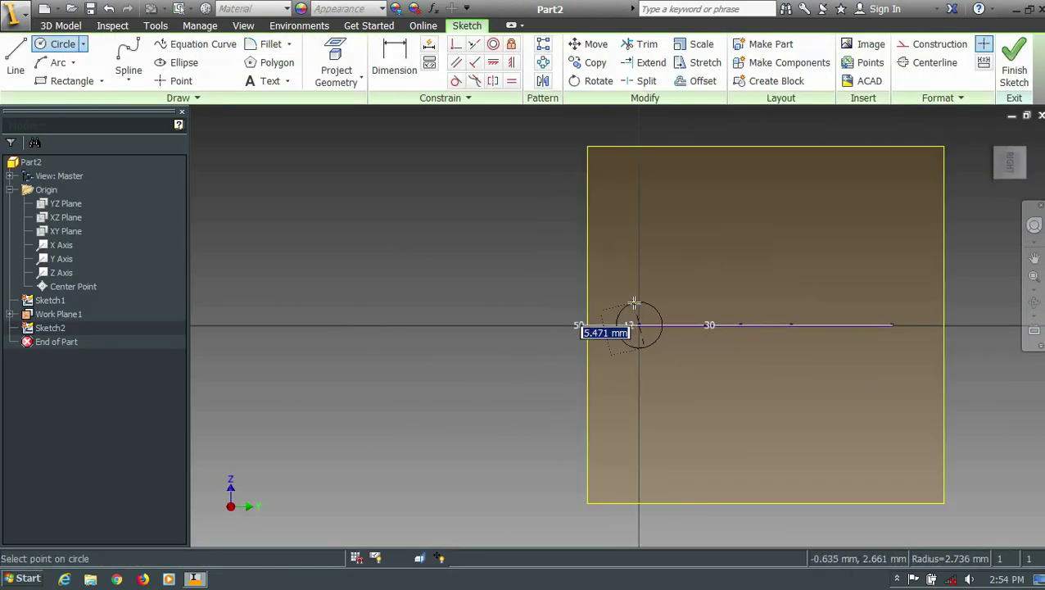
key("Return")
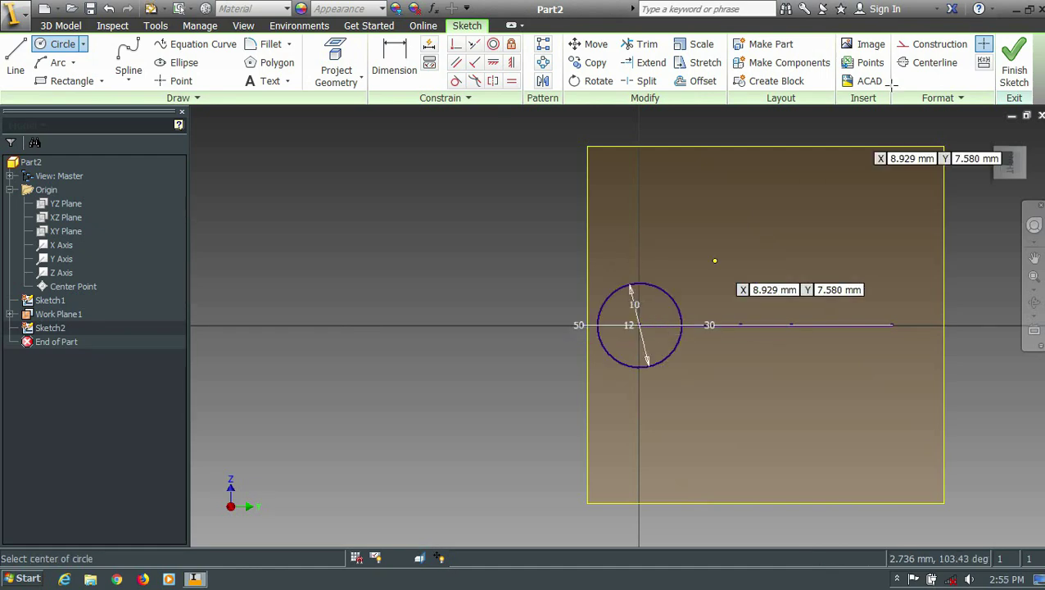
left_click(1012, 69)
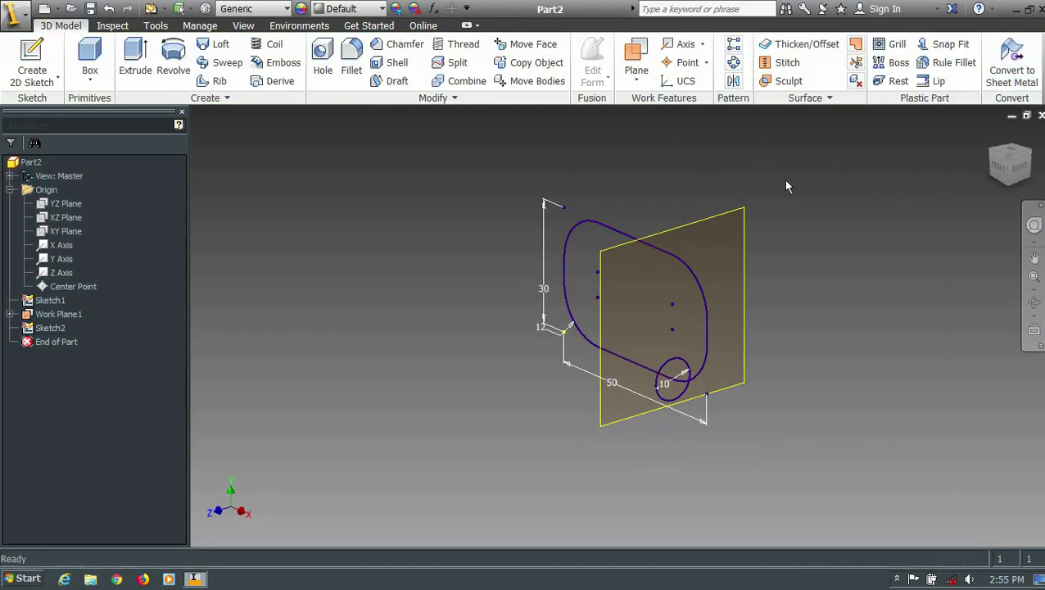
Add Work Plane2 offset 15 mm from the XZ Plane.
left_click(636, 59)
left_click(636, 80)
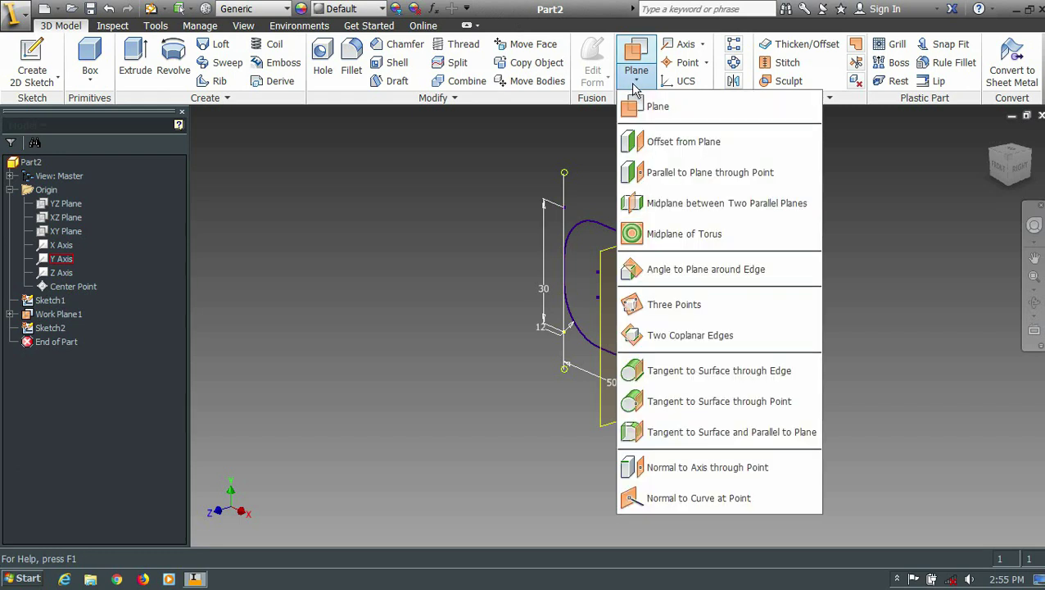
left_click(665, 137)
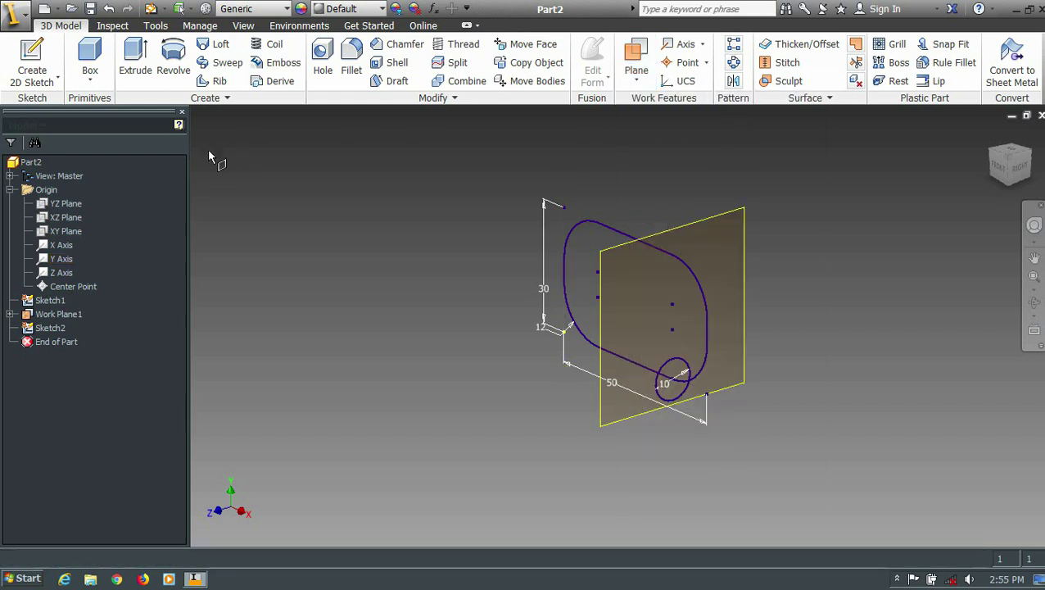
left_click(65, 217)
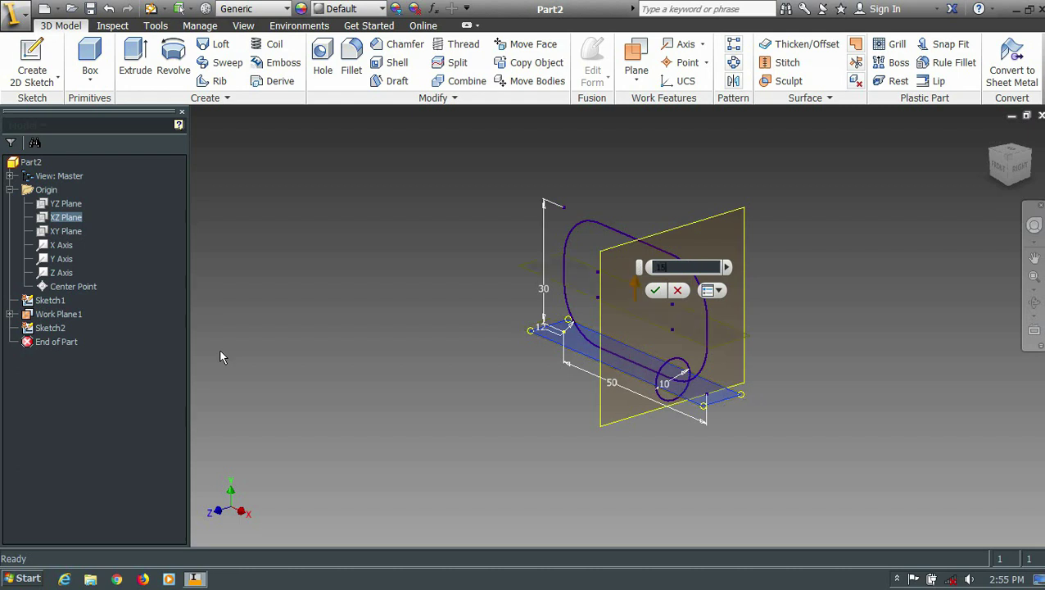
left_click(654, 291)
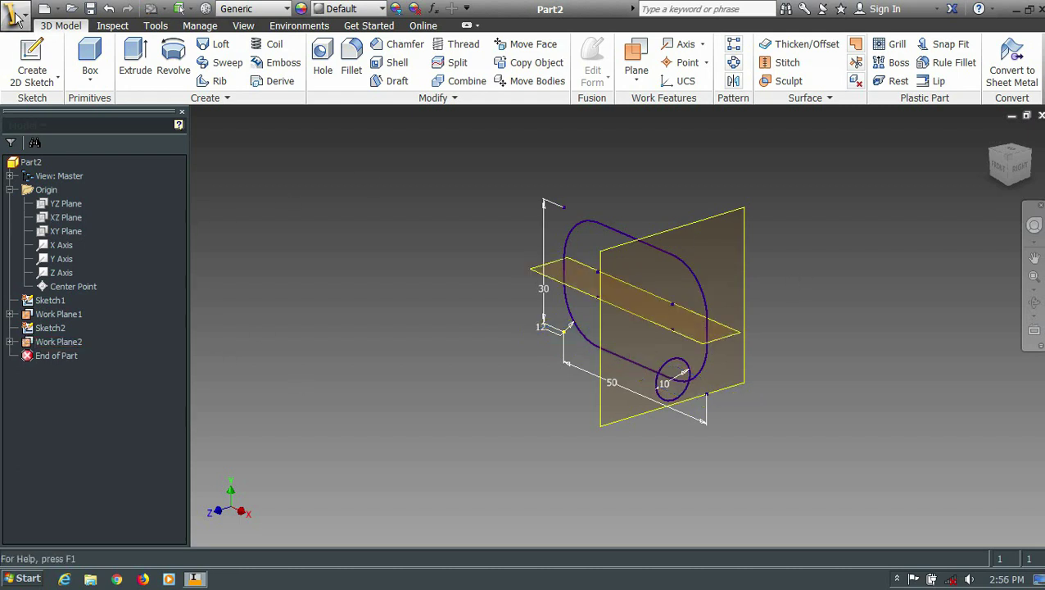
Start a new sketch on Work Plane2.
left_click(551, 272)
right_click(511, 275)
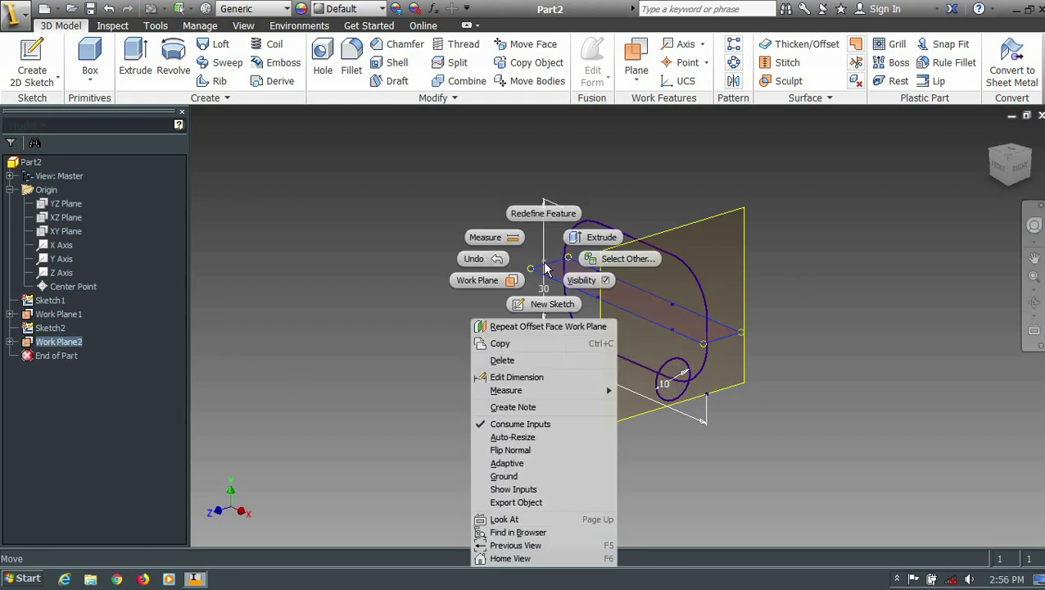
left_click(487, 305)
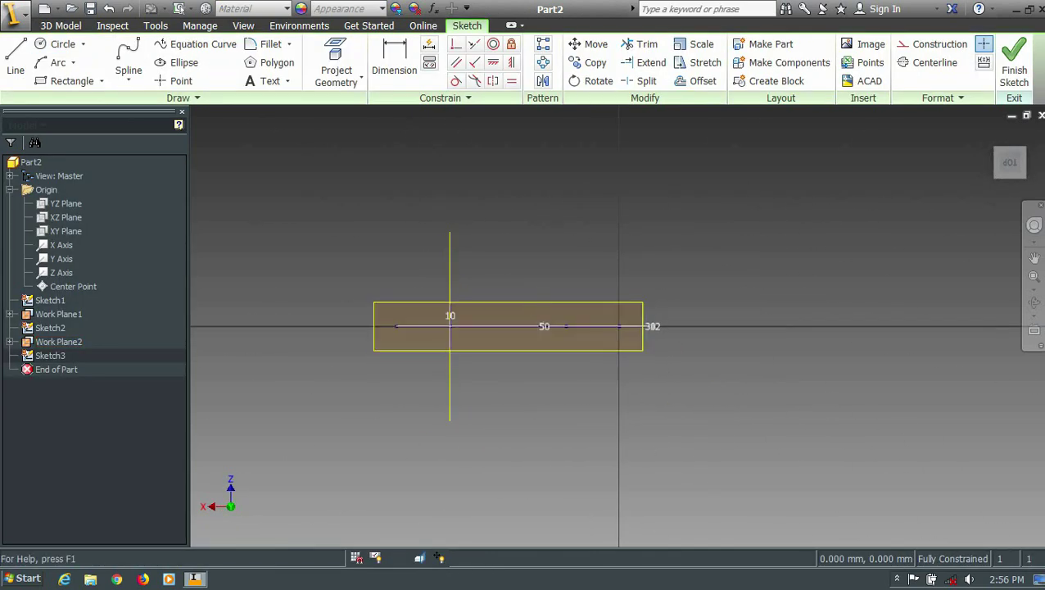
Draw a rectangle over the slot's right end and make it symmetric about the slot axis.
scroll(627, 372, "up", 1)
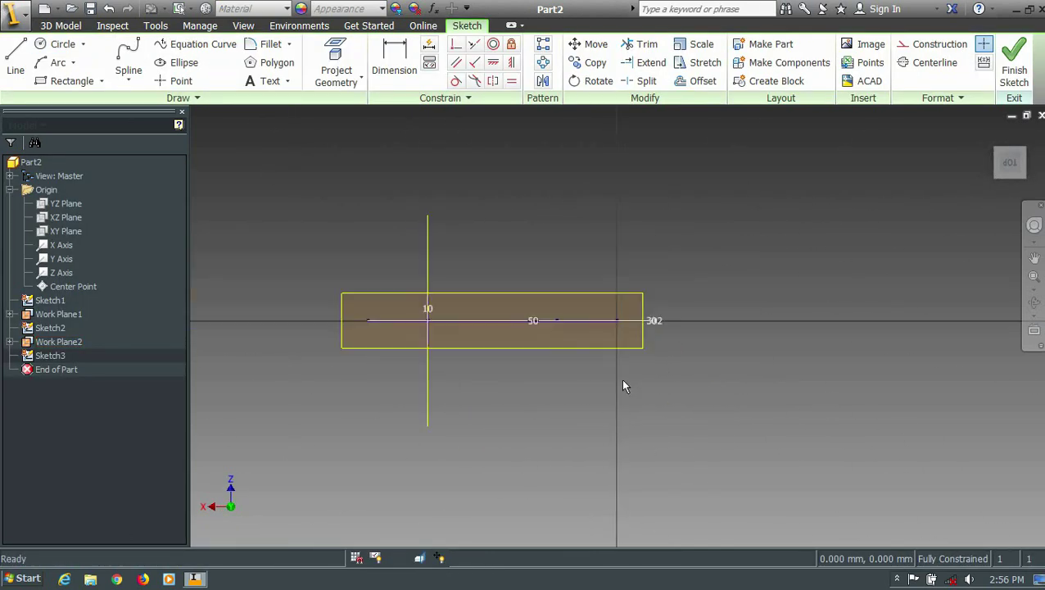
left_click(72, 80)
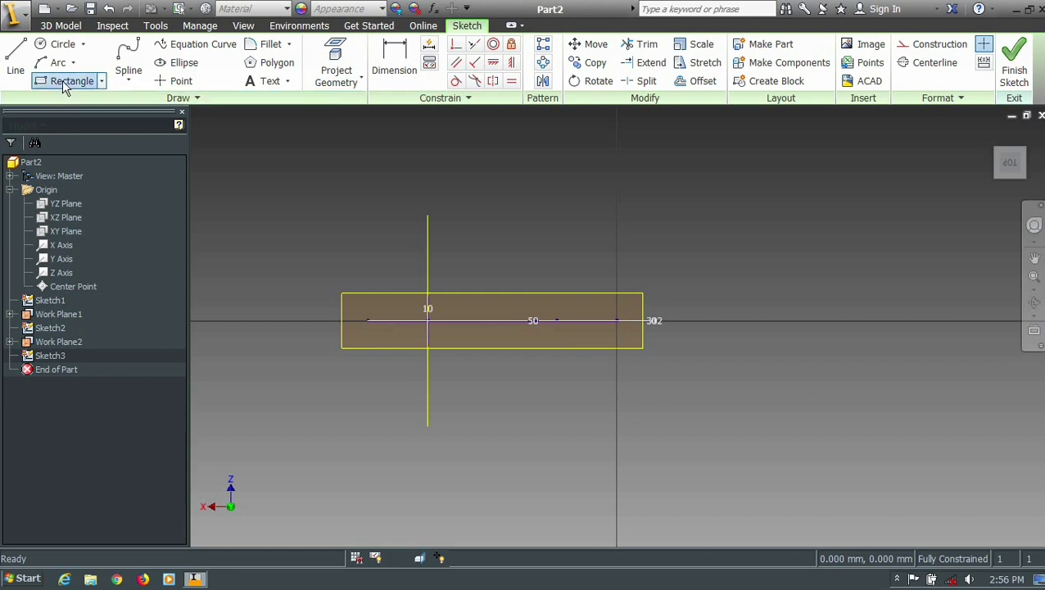
left_click(587, 275)
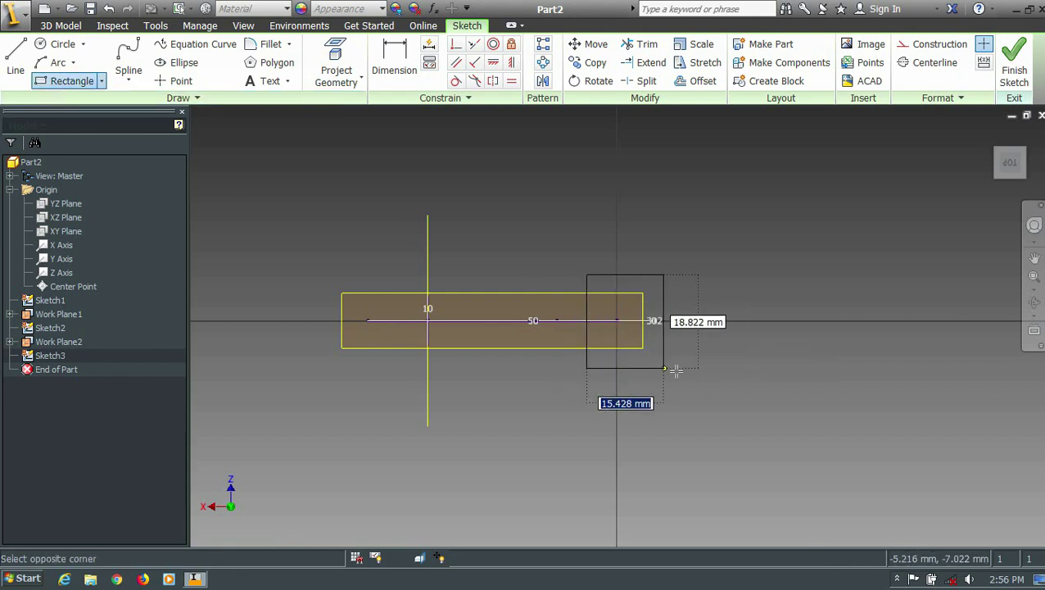
left_click(801, 372)
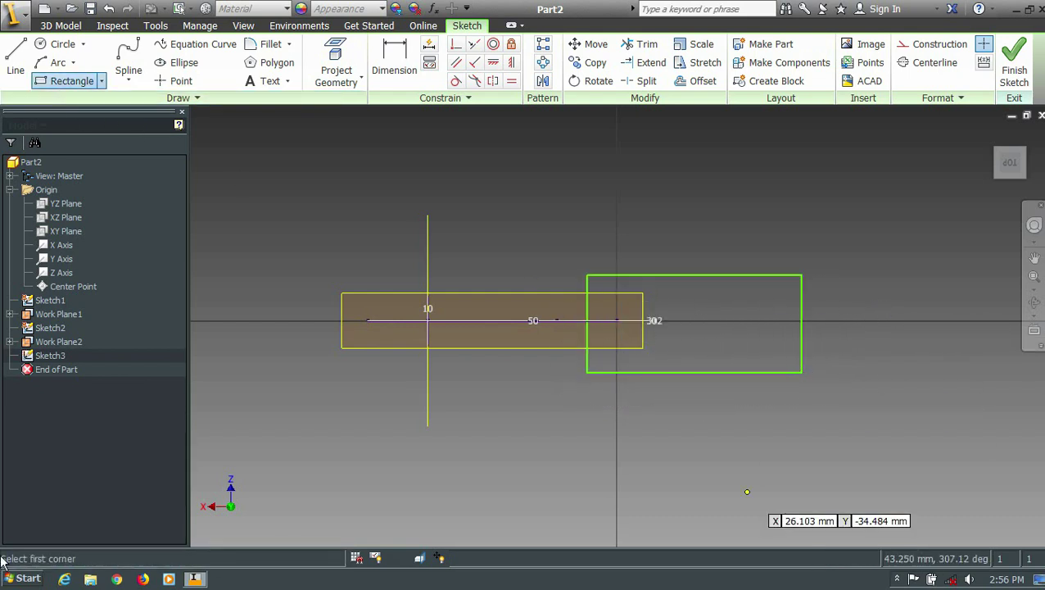
mouse_move(1010, 162)
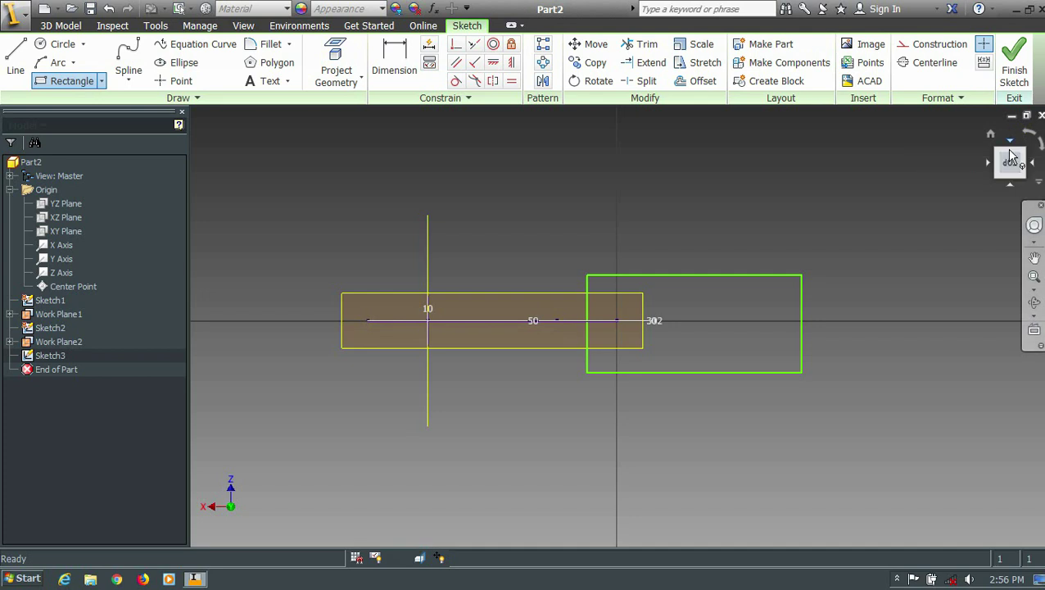
left_click(1011, 159)
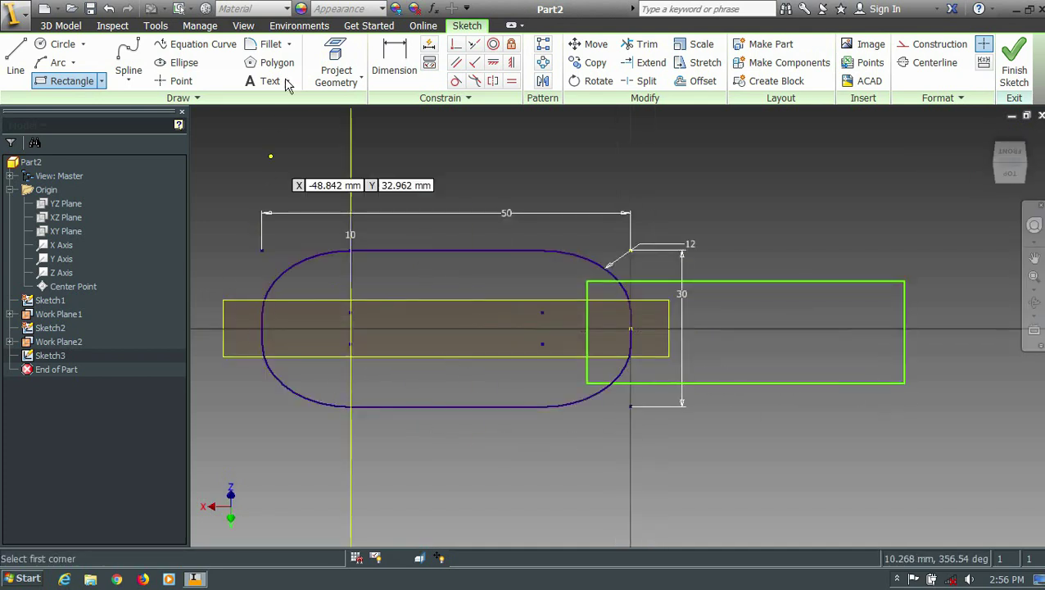
left_click(492, 63)
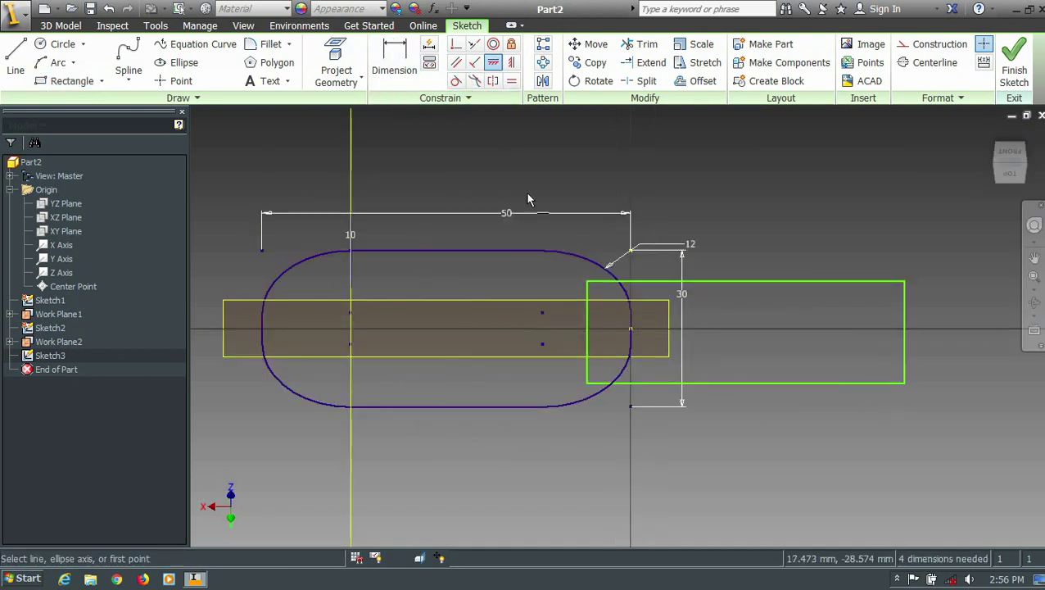
left_click(587, 331)
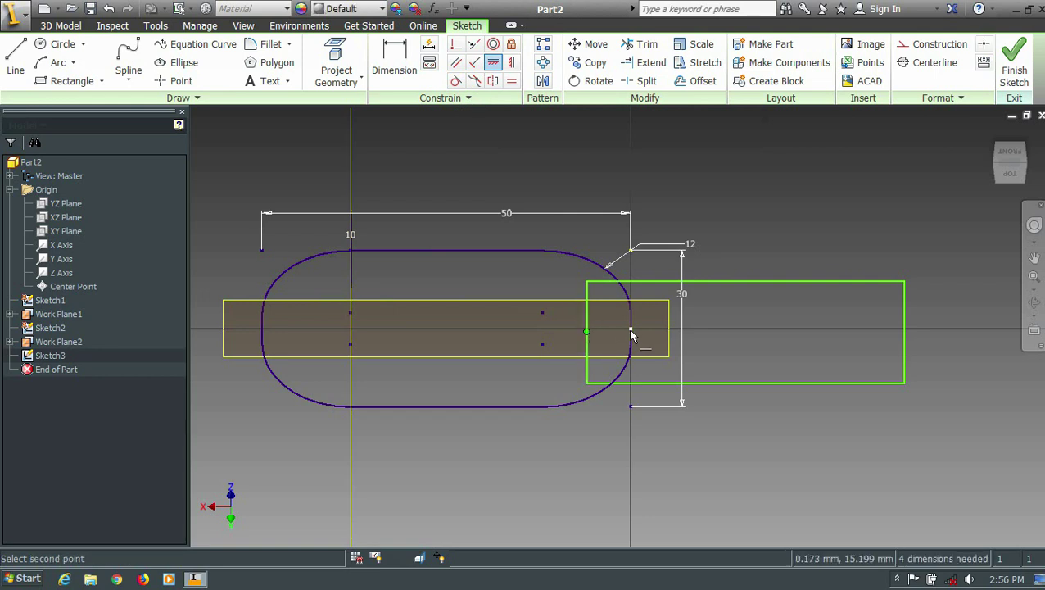
left_click(632, 332)
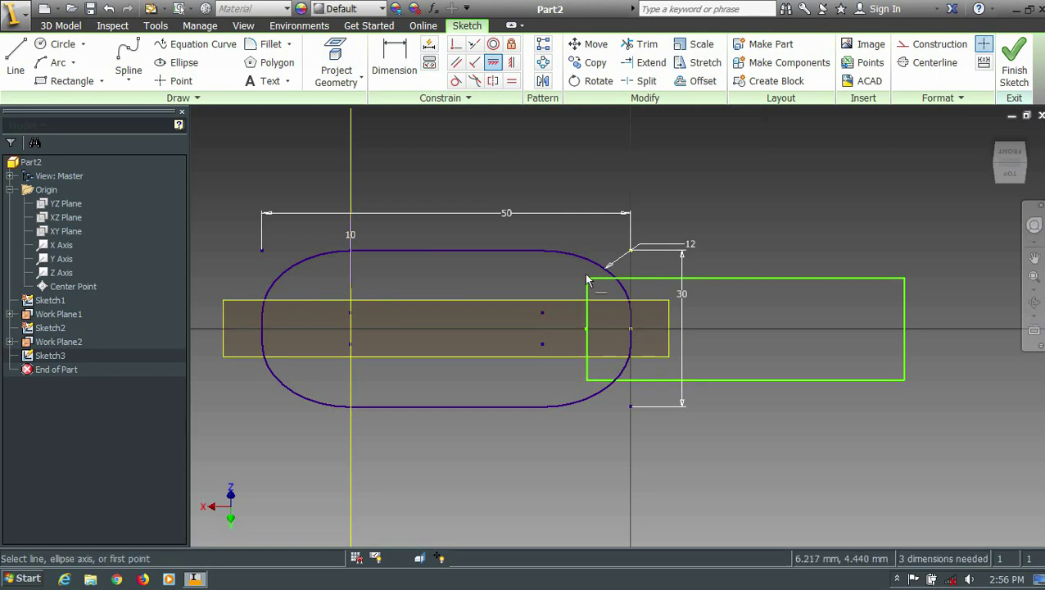
Dimension the rectangle 30 high and 50 long.
key("d")
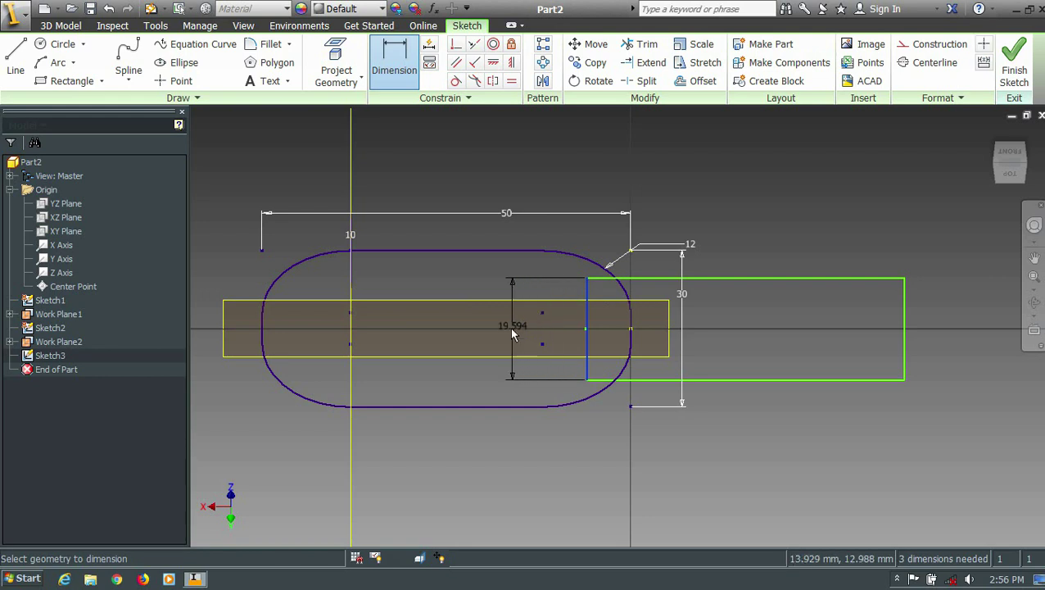
left_click(510, 330)
type("30")
key("Return")
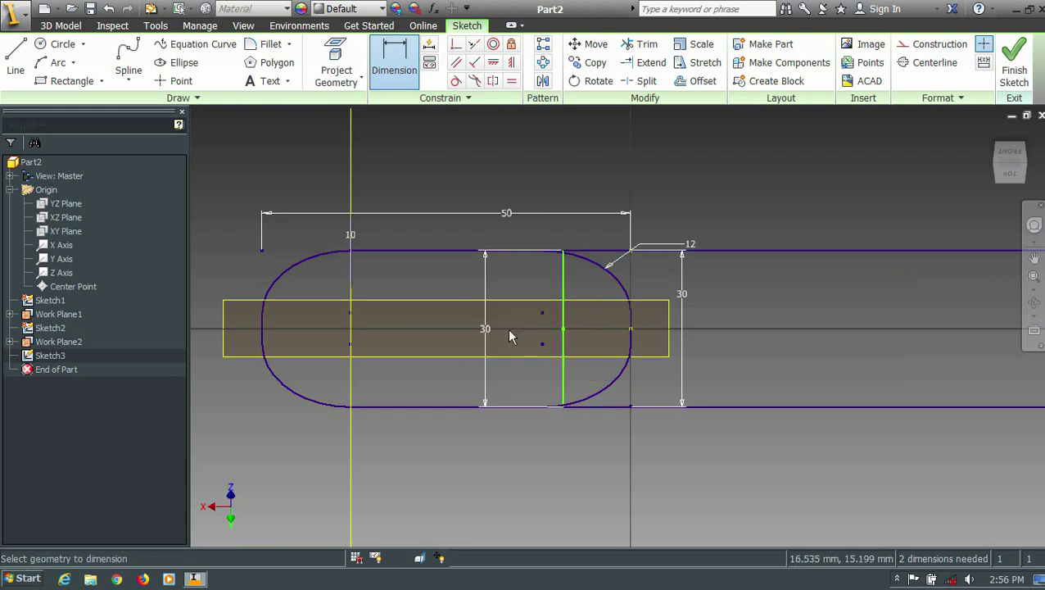
left_click(801, 251)
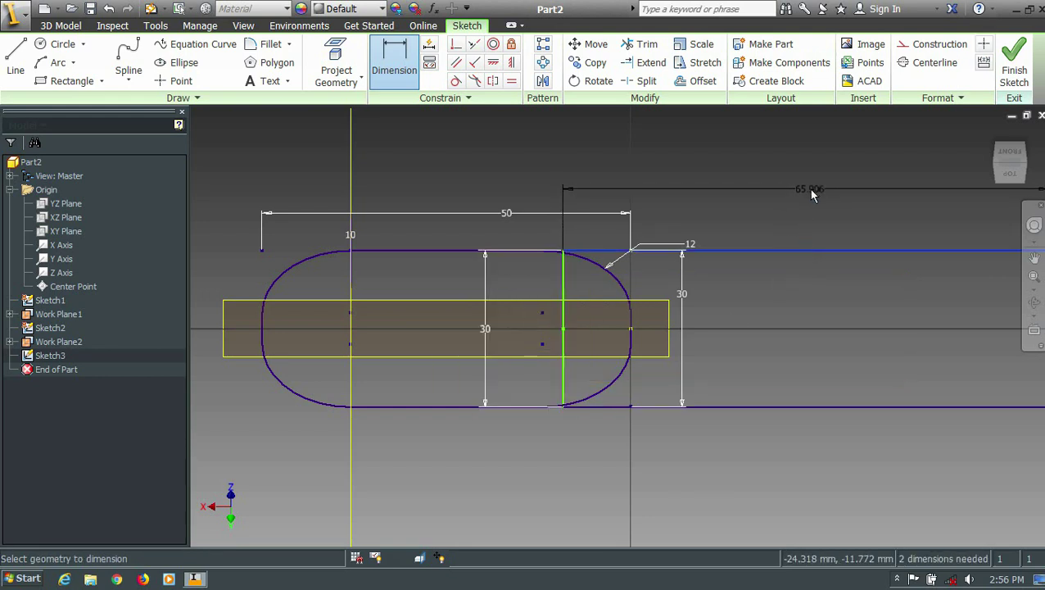
left_click(809, 189)
type("50")
key("Return")
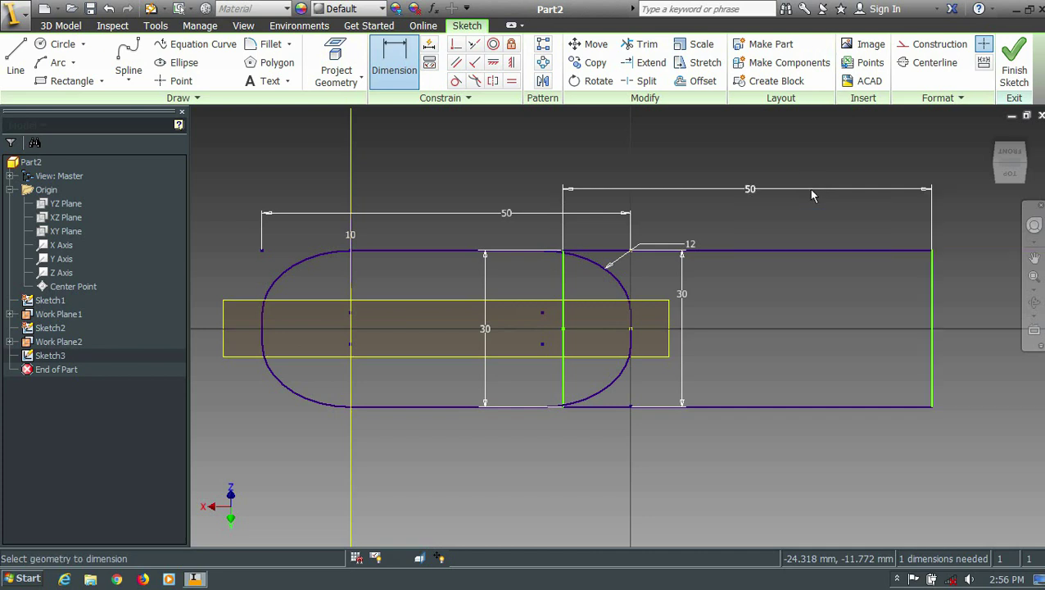
Fillet the rectangle's four corners at 12 mm and finish Sketch3.
key("f")
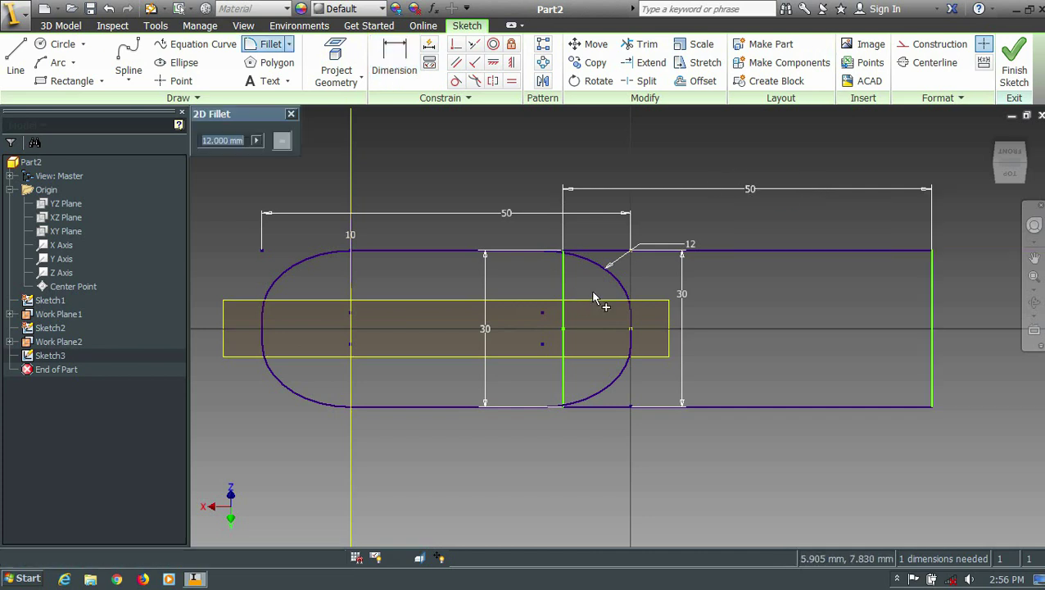
left_click(563, 291)
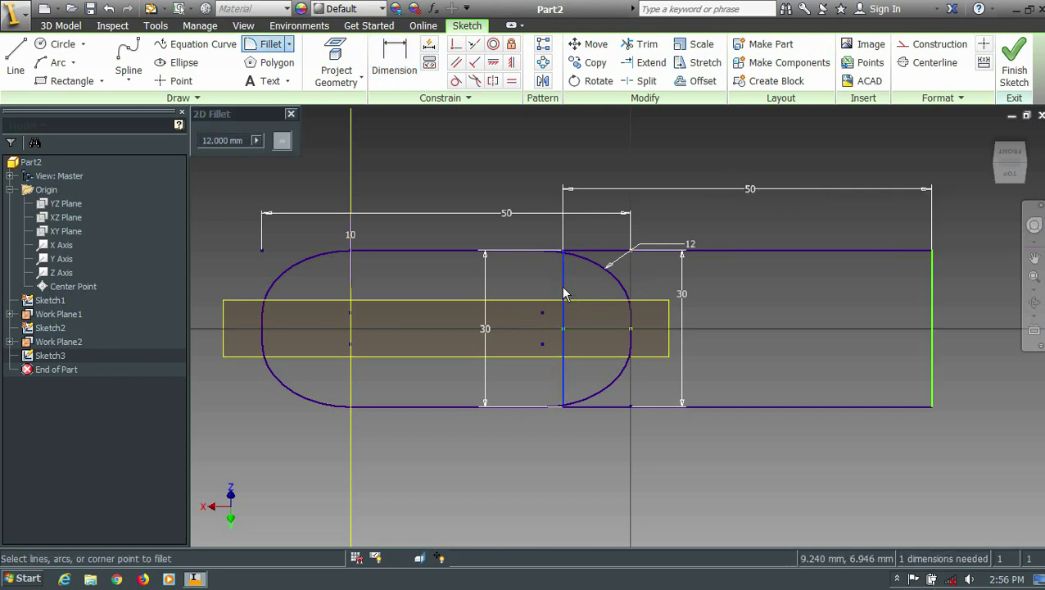
left_click(585, 251)
left_click(565, 348)
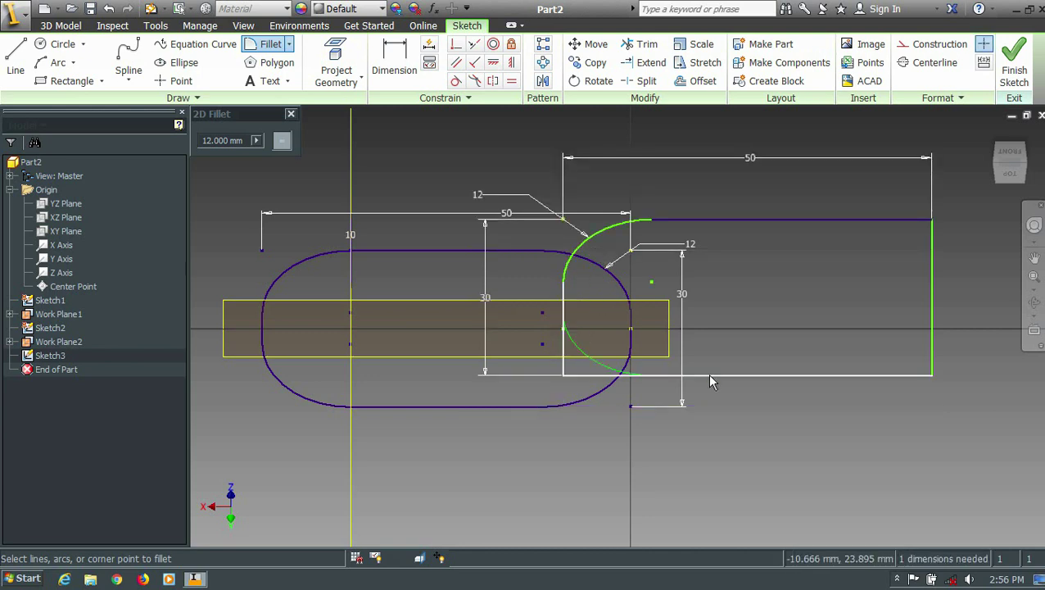
left_click(647, 375)
left_click(934, 295)
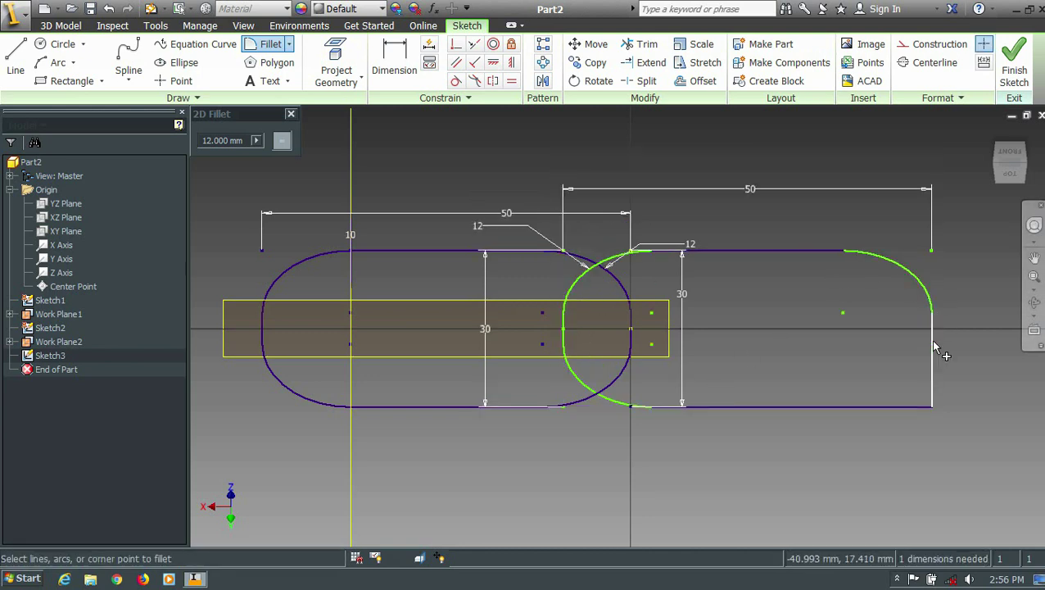
left_click(931, 339)
left_click(897, 403)
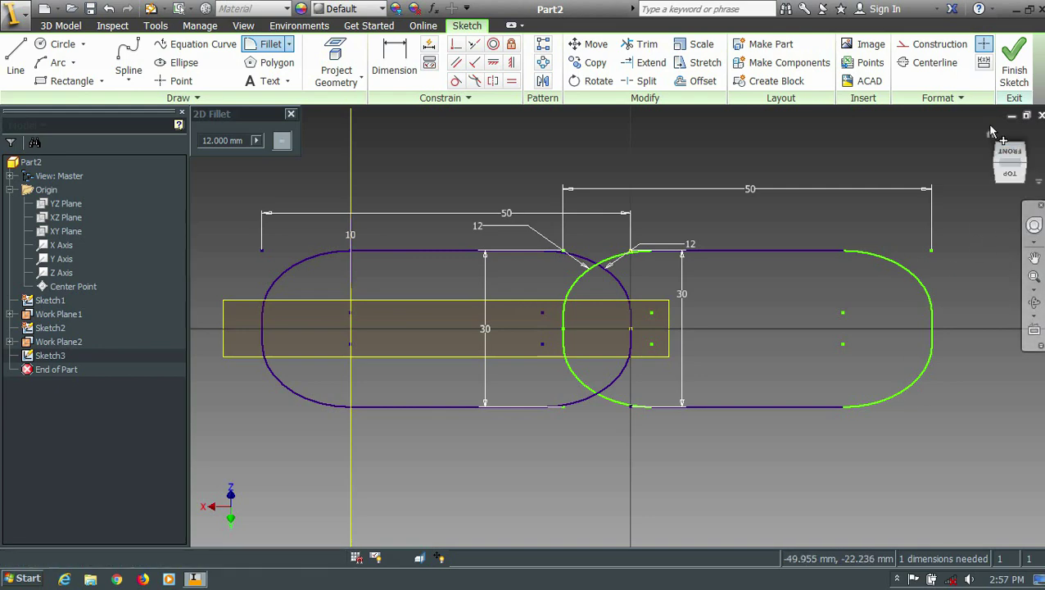
left_click(1013, 61)
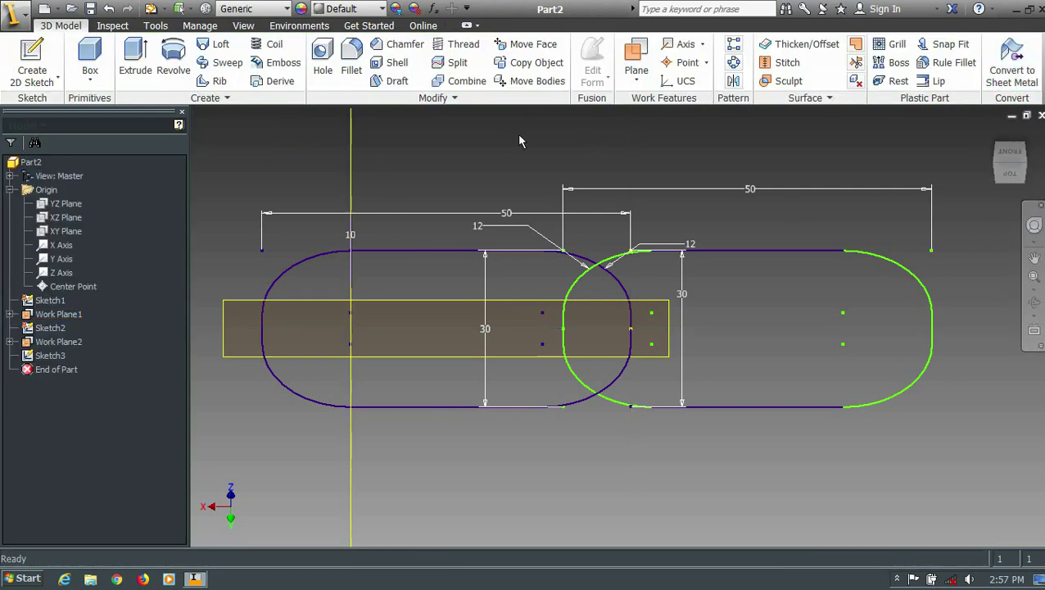
Add a work plane parallel to the right work plane at the slot end.
left_click(32, 69)
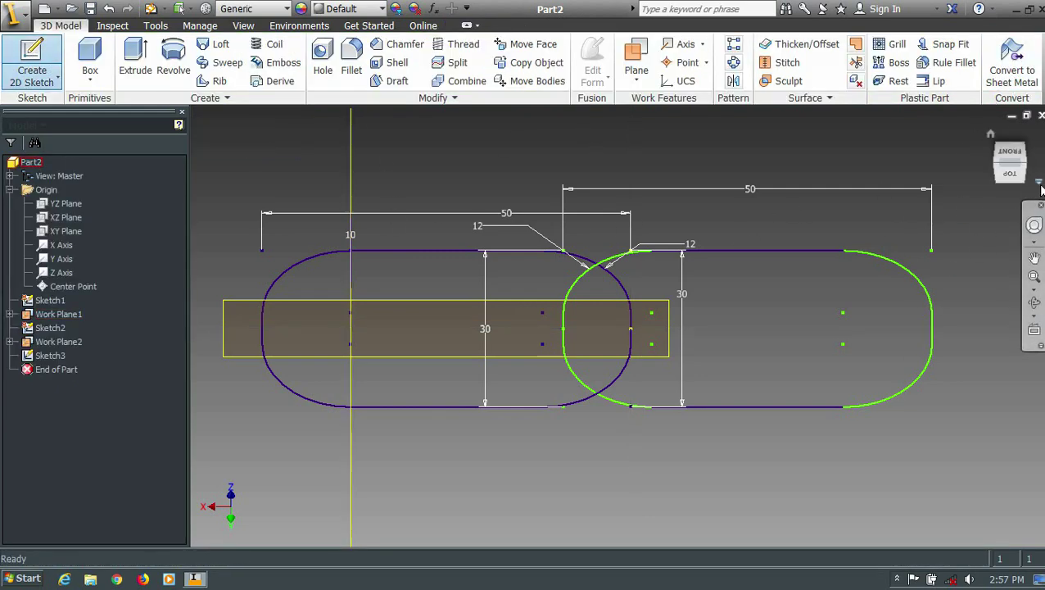
left_click(990, 133)
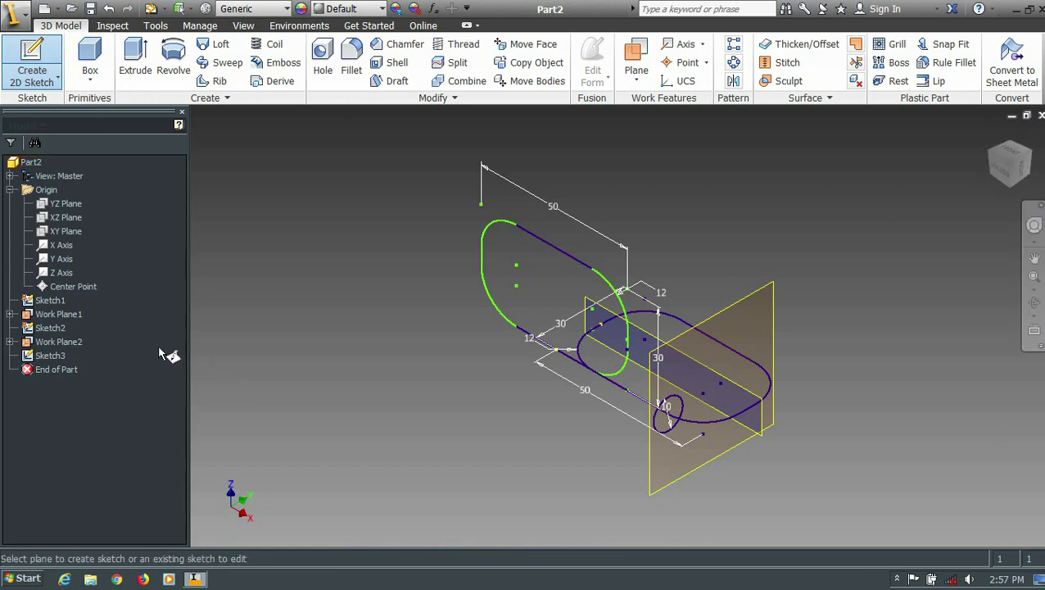
left_click(635, 57)
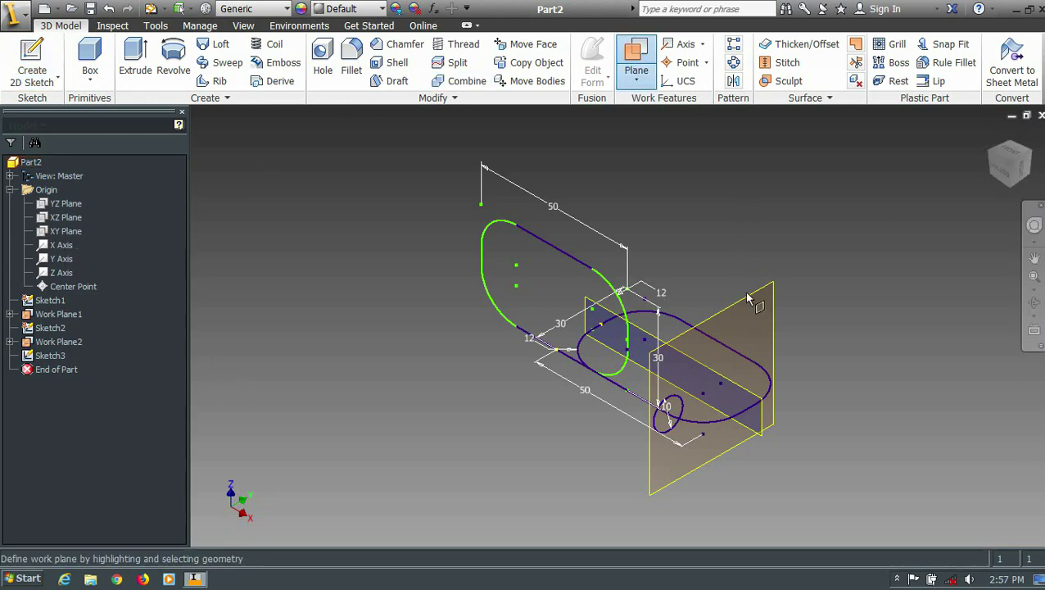
left_click(752, 300)
left_click(519, 330)
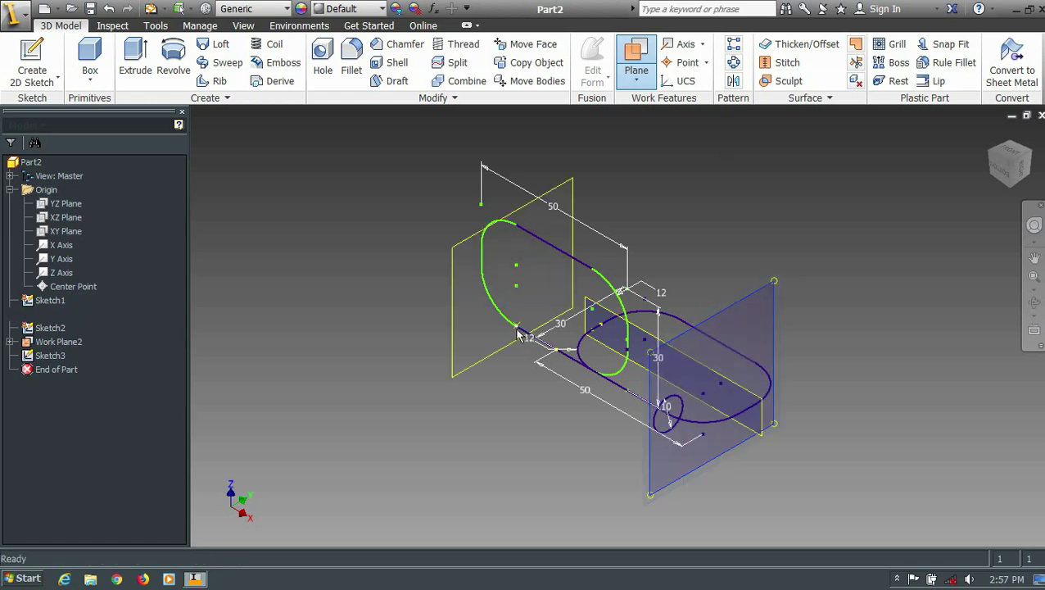
Sketch a 10 mm circle on the new plane, centred on the slot outline.
right_click(450, 299)
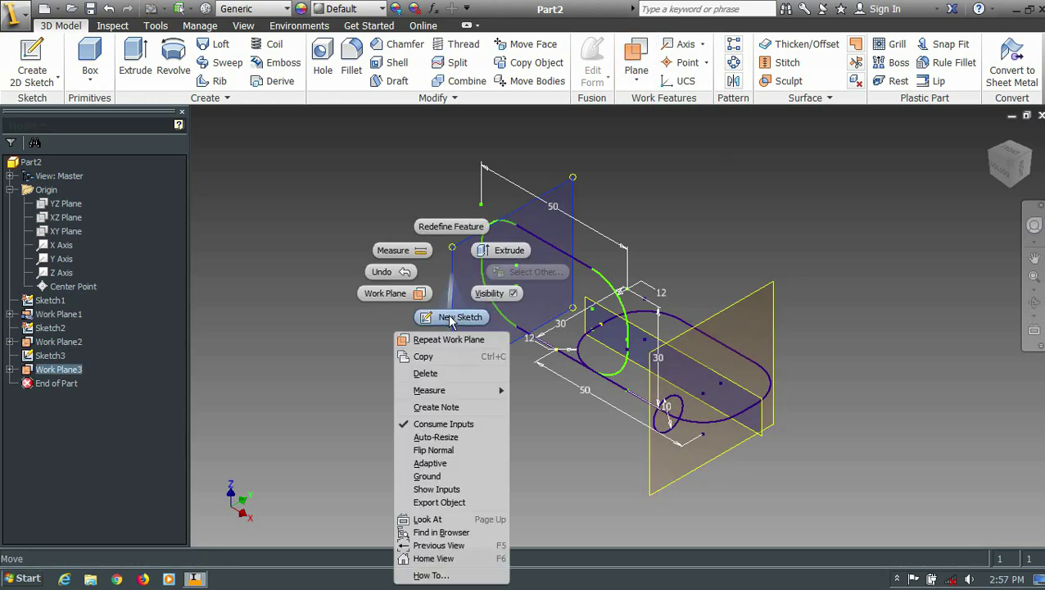
left_click(452, 316)
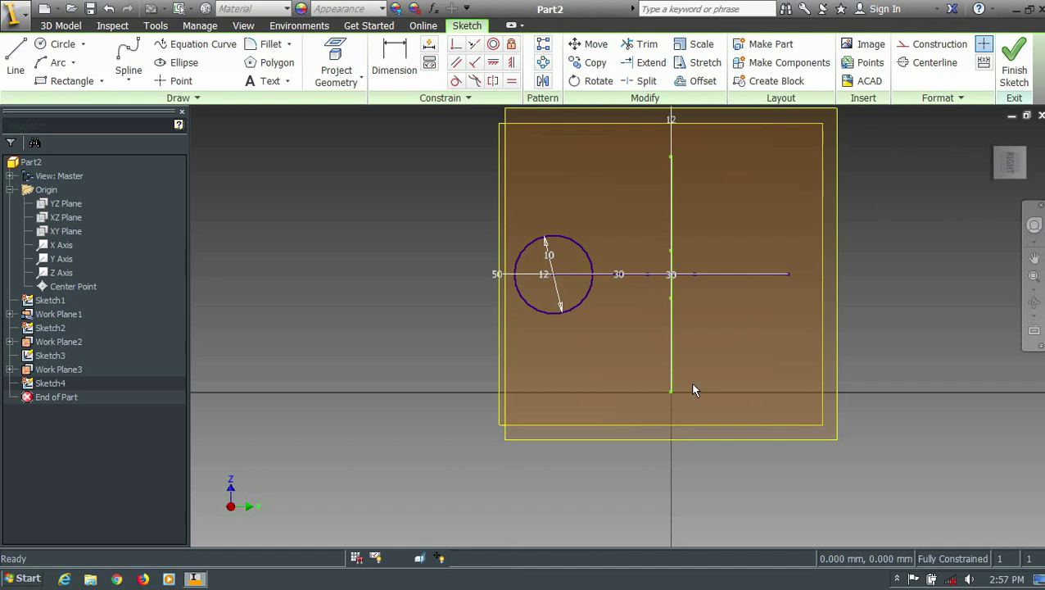
key("c")
left_click(670, 393)
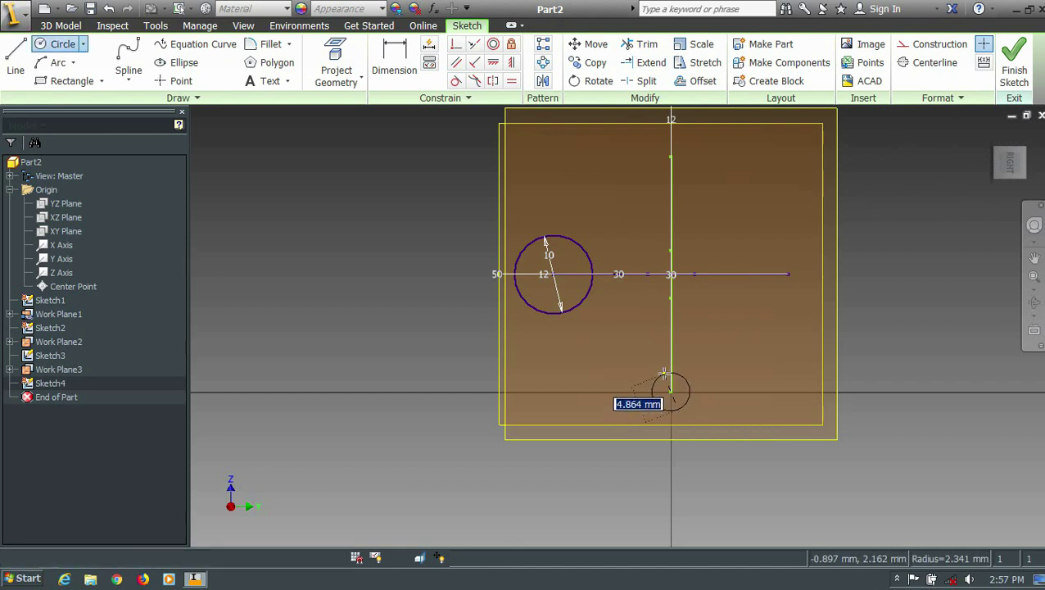
key("Return")
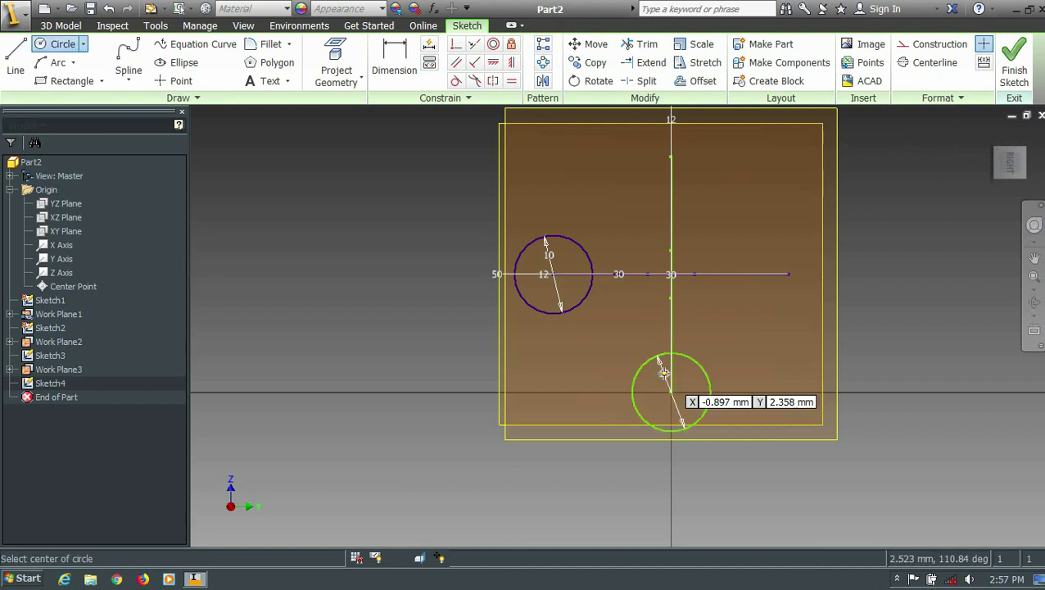
left_click(1020, 74)
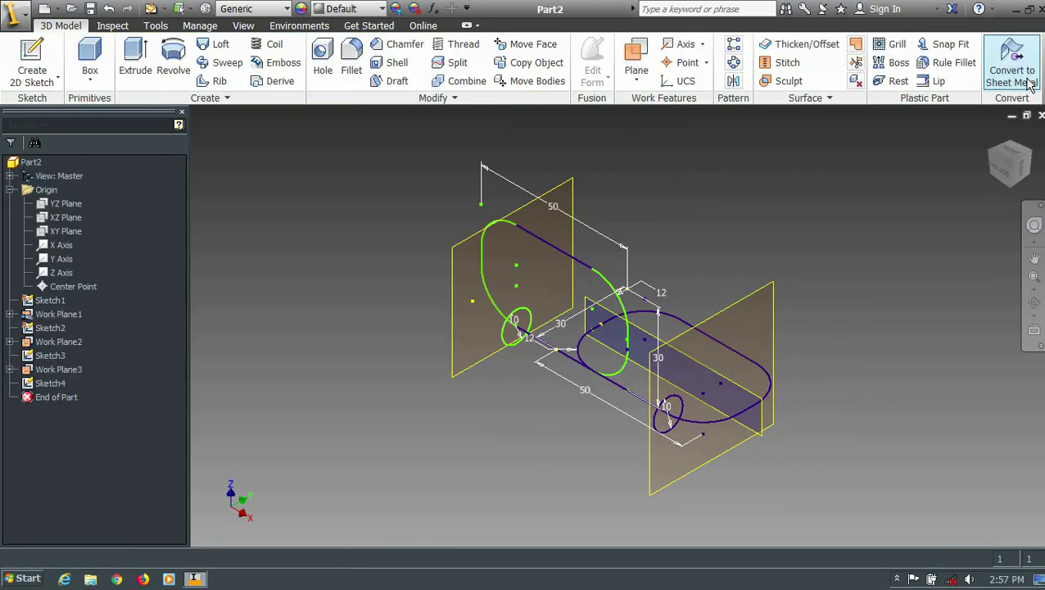
Sweep the small circle along the slot path to create the first link, Sweep1.
left_click(221, 62)
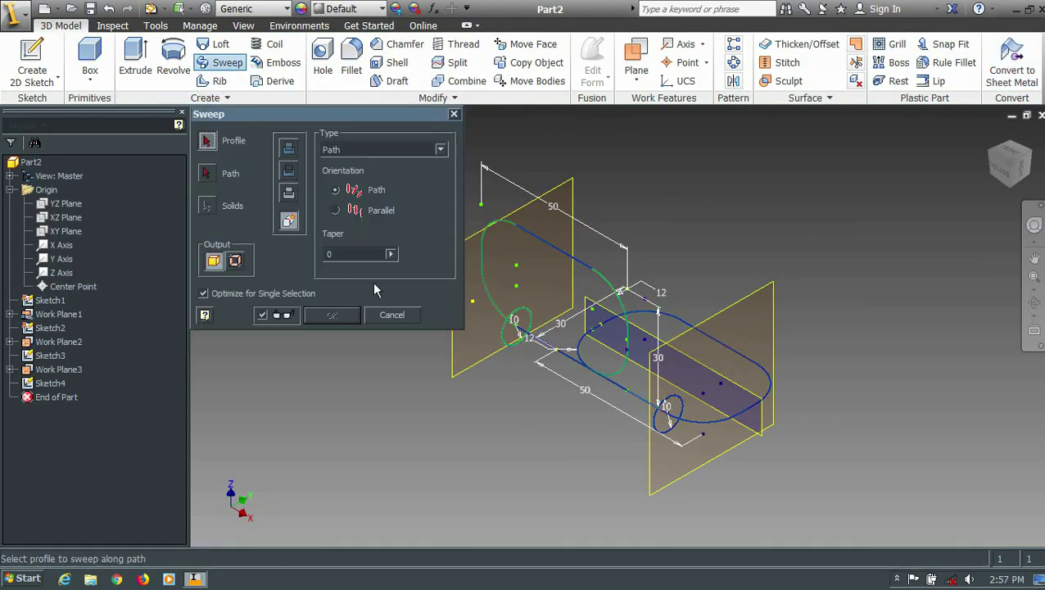
left_click(514, 323)
left_click(534, 360)
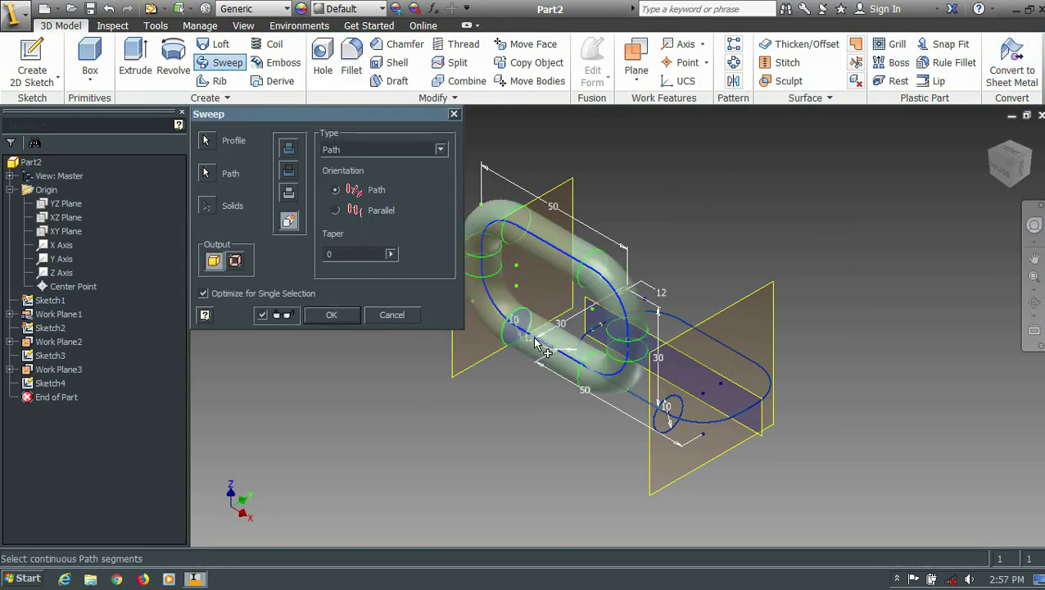
left_click(329, 319)
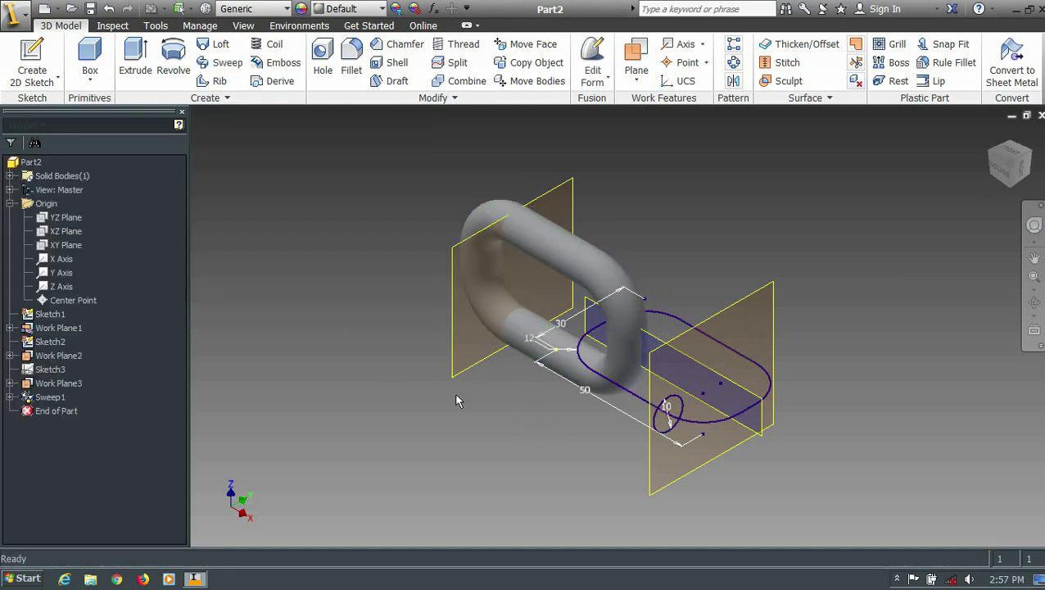
Sweep the second circle along the other obround to create Sweep2, interlocked with the first link.
left_click(210, 62)
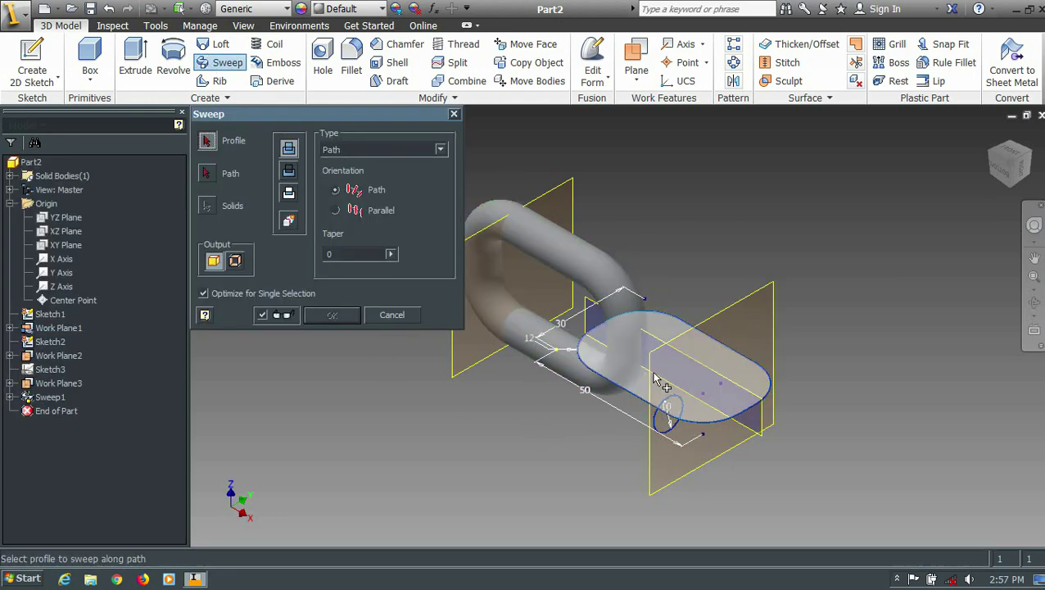
left_click(669, 416)
left_click(702, 424)
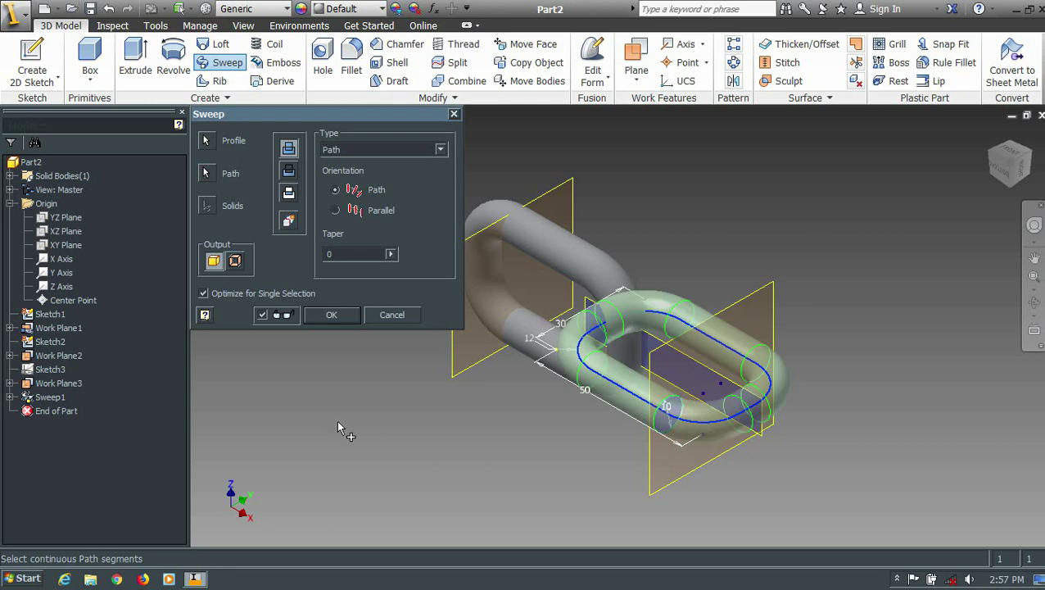
left_click(331, 317)
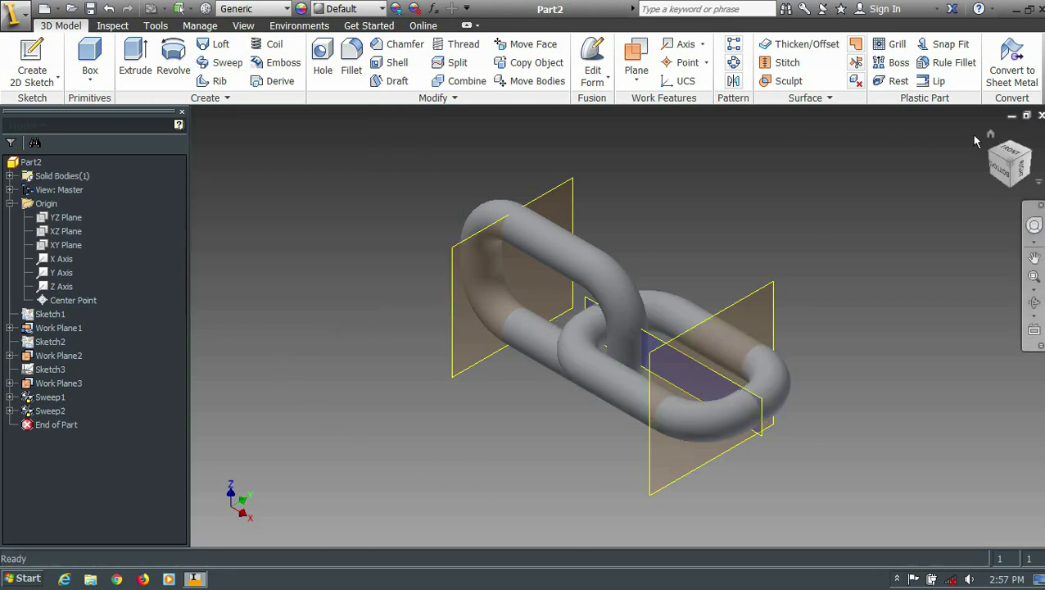
Switch to a perspective view and orbit to inspect the two links.
right_click(1008, 156)
left_click(960, 197)
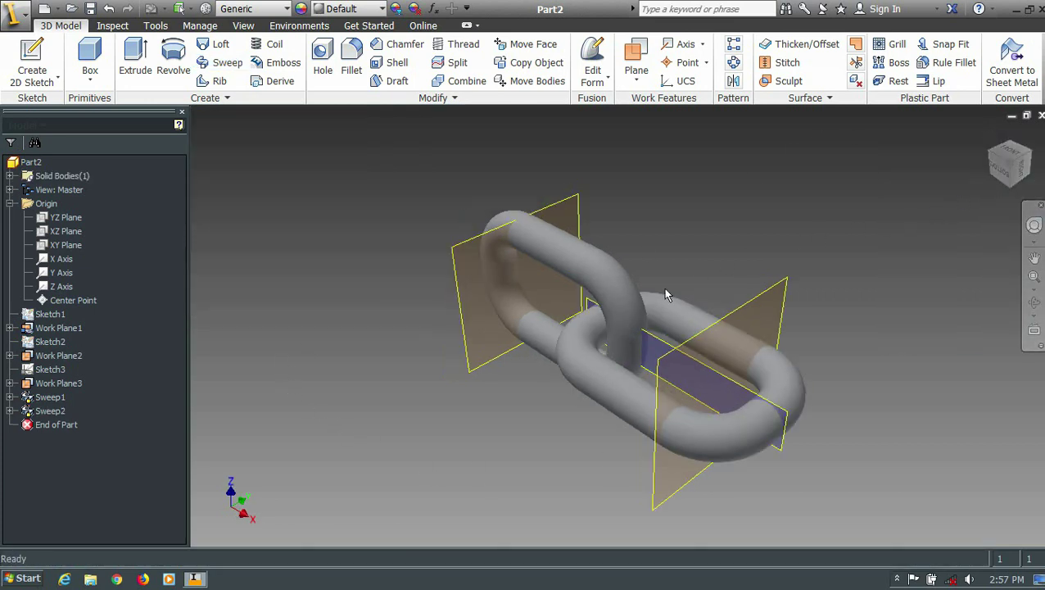
left_click_drag(1037, 156, 1037, 158)
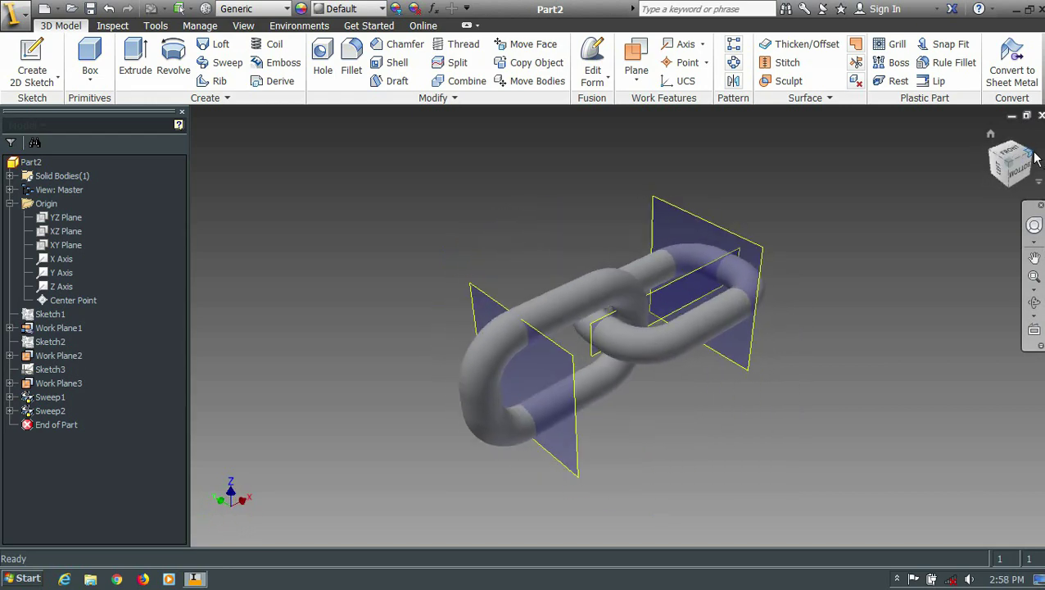
Rectangular-pattern Sweep1 and Sweep2 along Work Plane3 with 4 instances spaced 80.
left_click(733, 49)
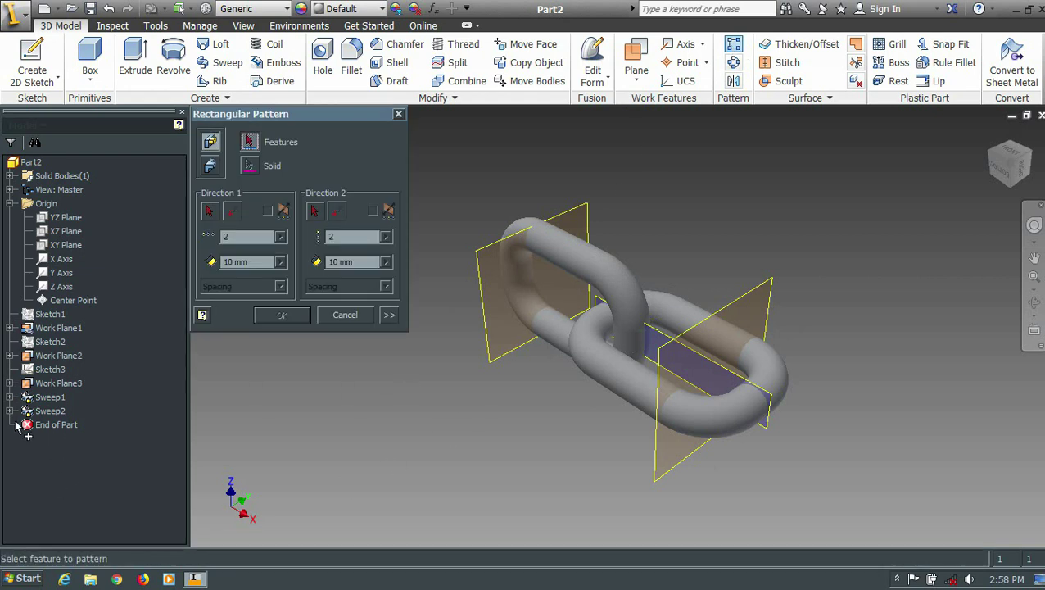
left_click(48, 411)
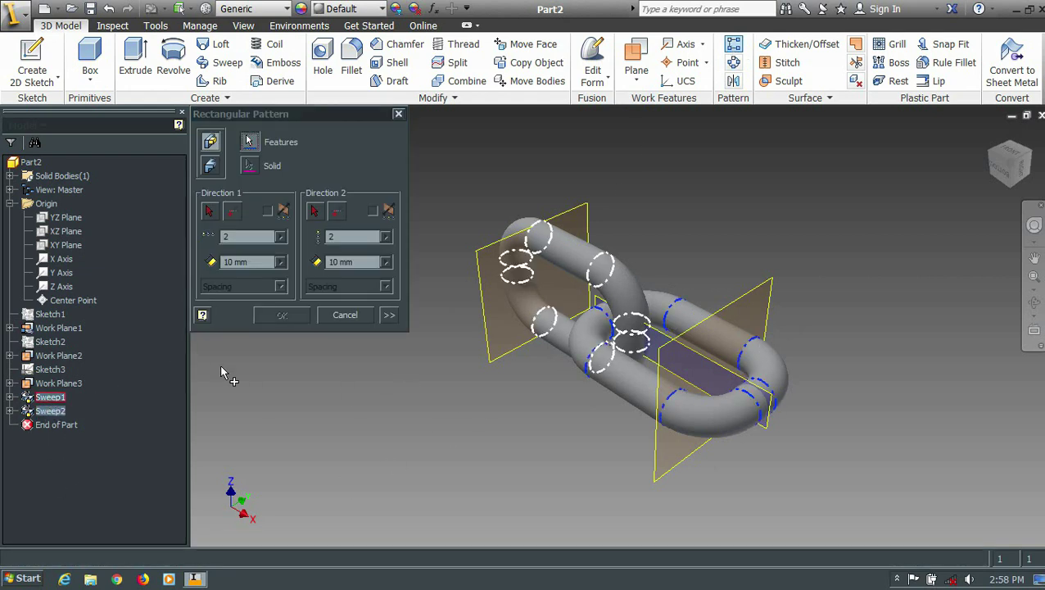
left_click(208, 213)
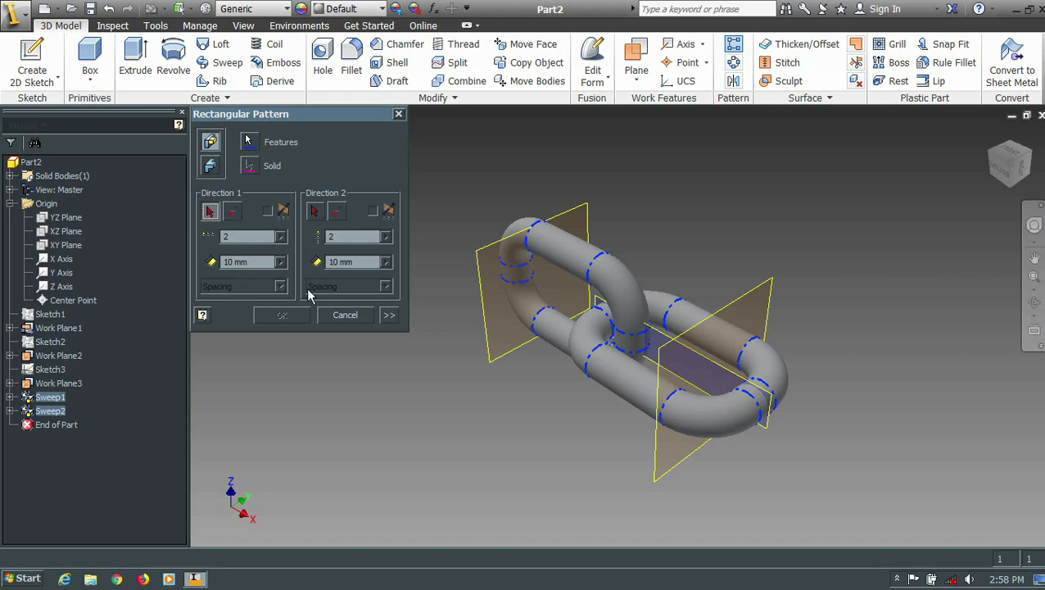
left_click(488, 340)
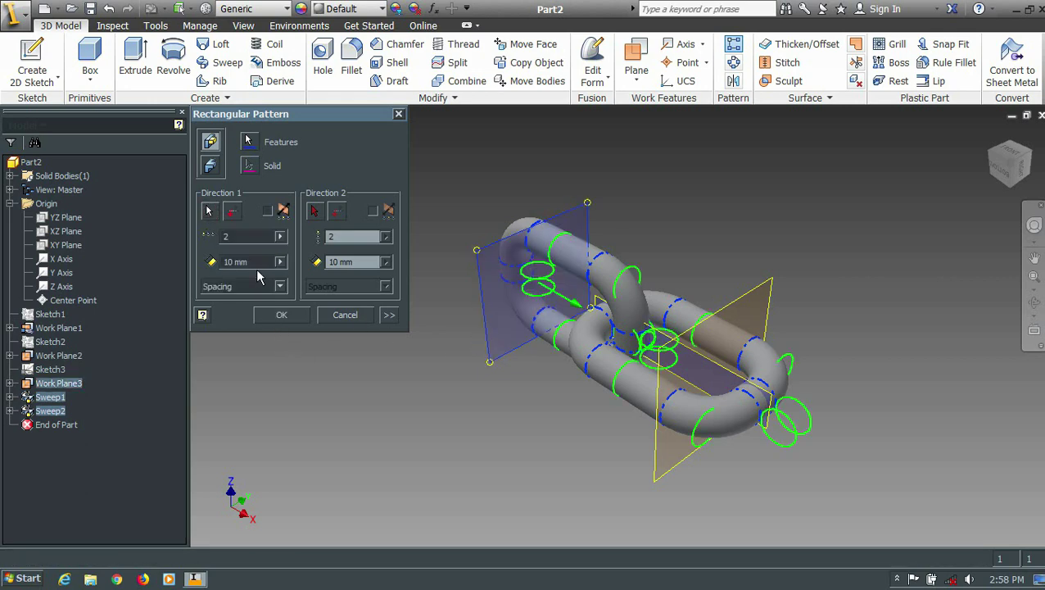
type("90")
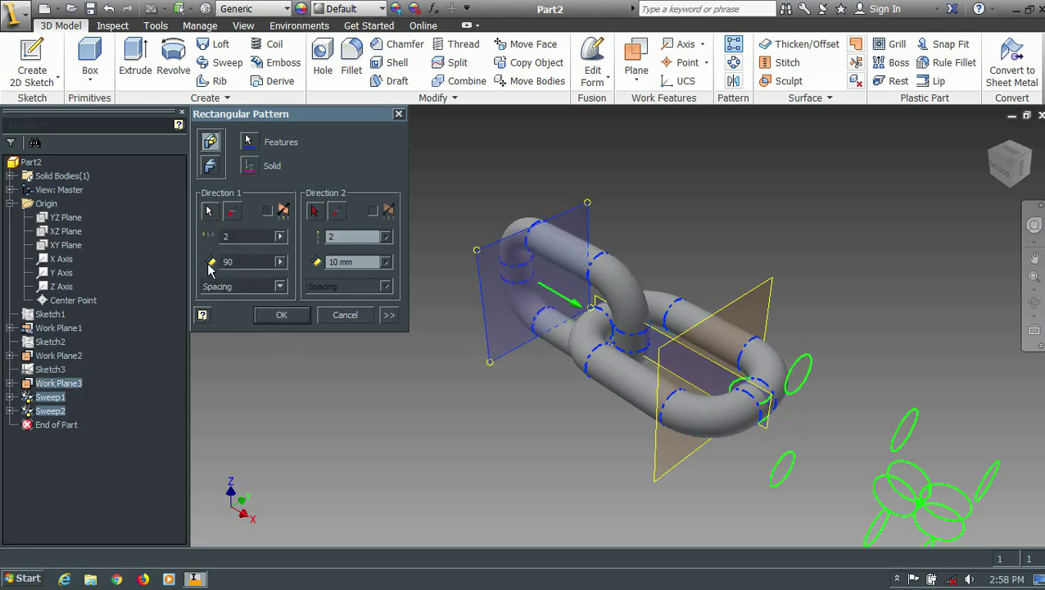
key("BackSpace")
key("BackSpace")
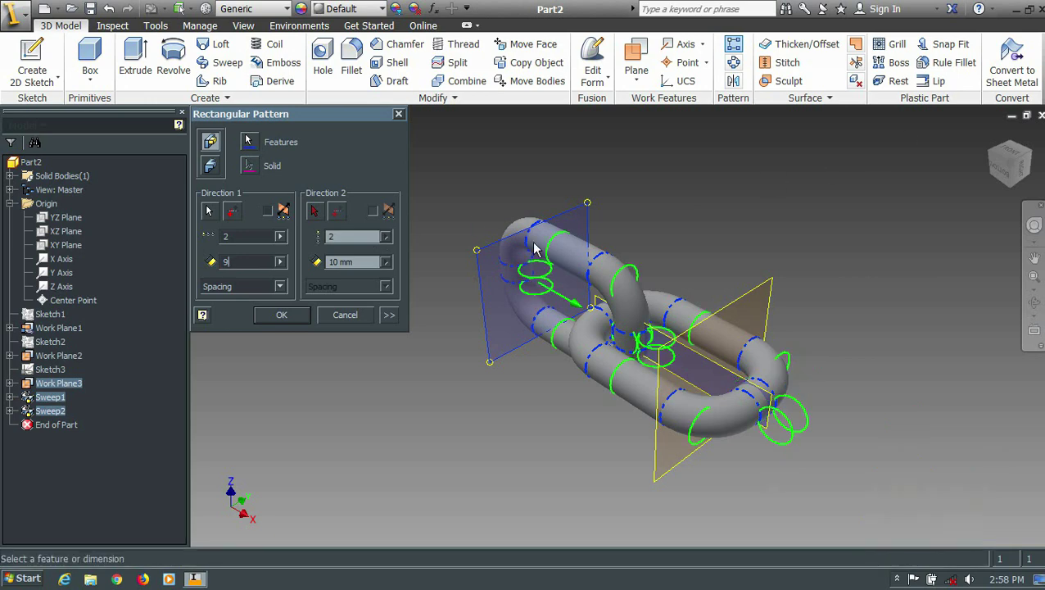
type("80")
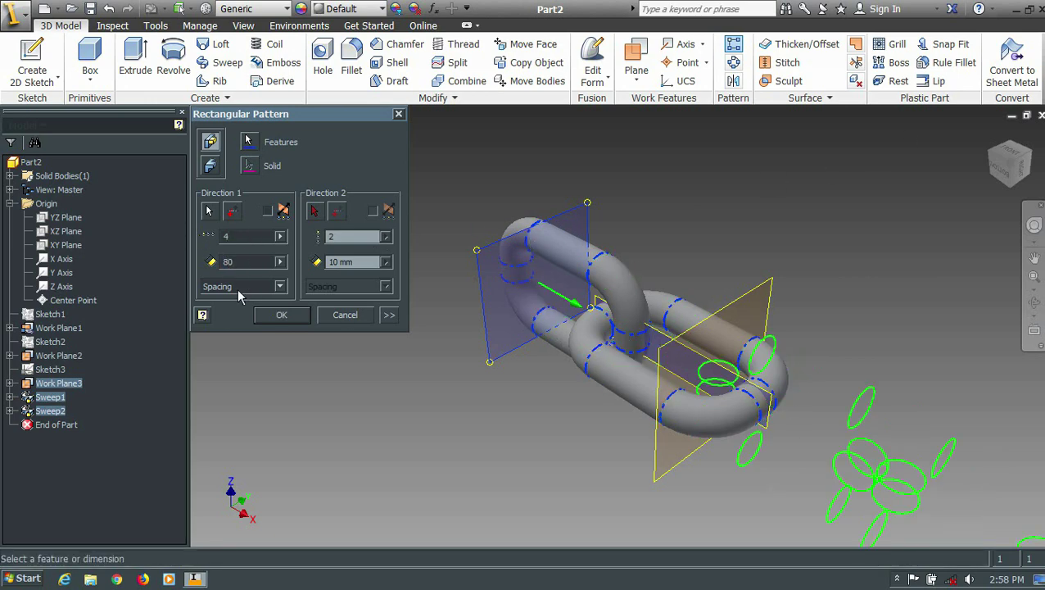
scroll(524, 311, "up", 2)
scroll(524, 311, "down", 5)
scroll(547, 344, "down", 2)
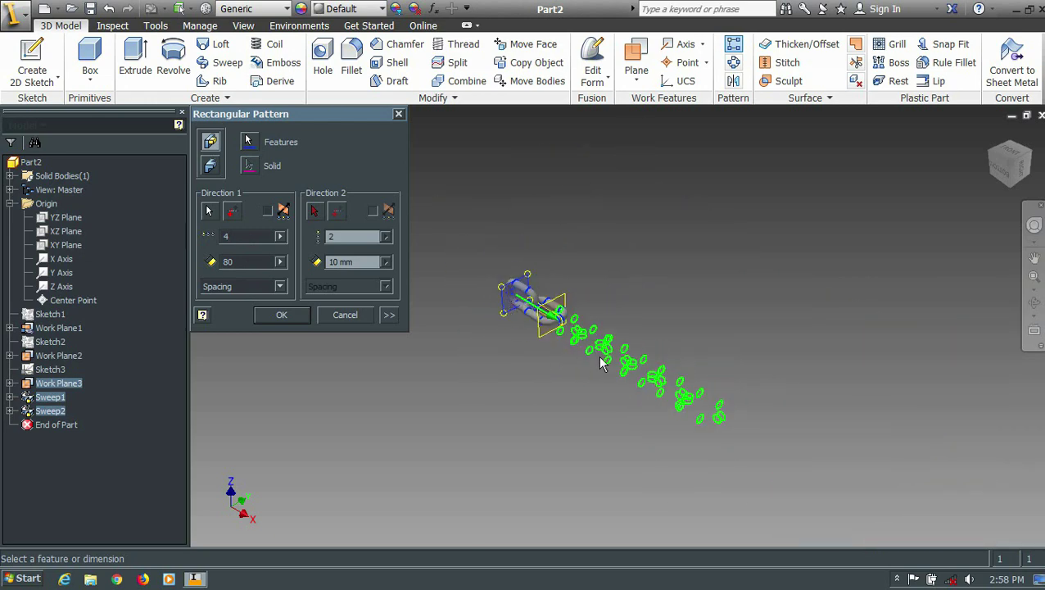
Confirm the pattern, then hide the visibility of all three work planes.
left_click(283, 317)
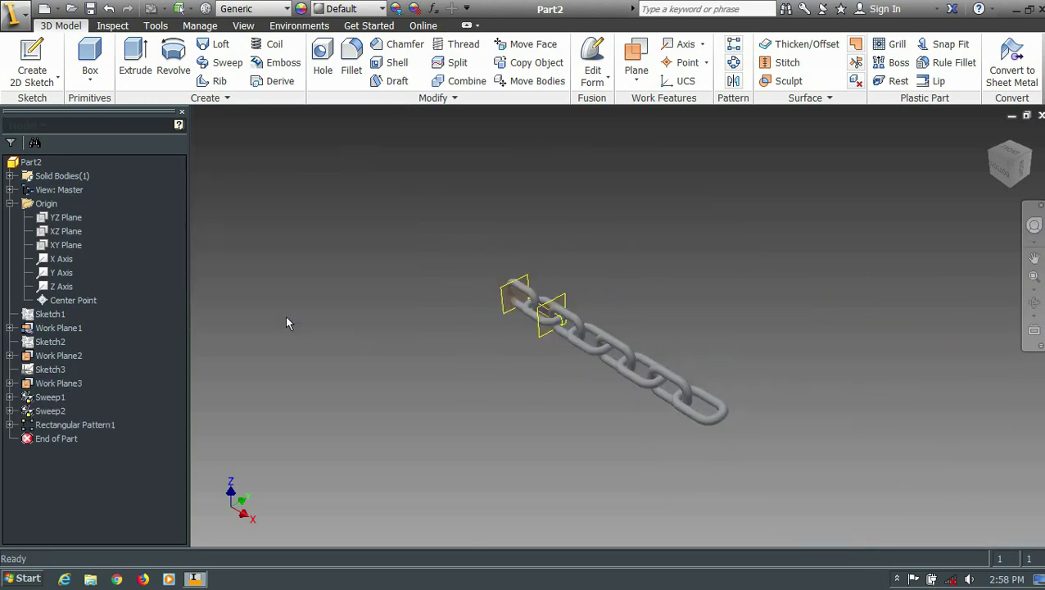
scroll(584, 189, "up", 2)
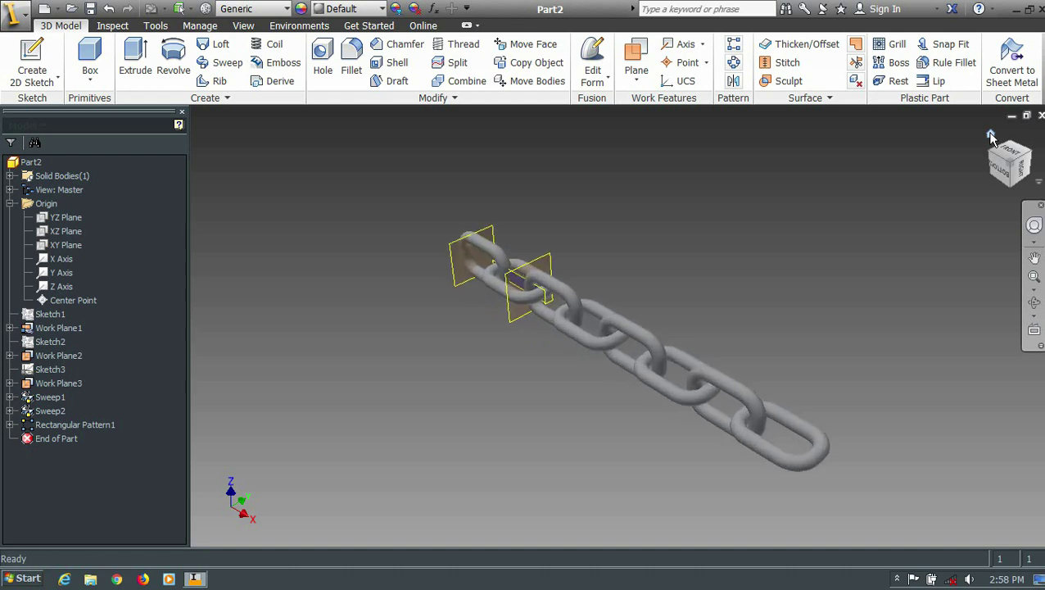
scroll(583, 189, "up", 2)
right_click(534, 228)
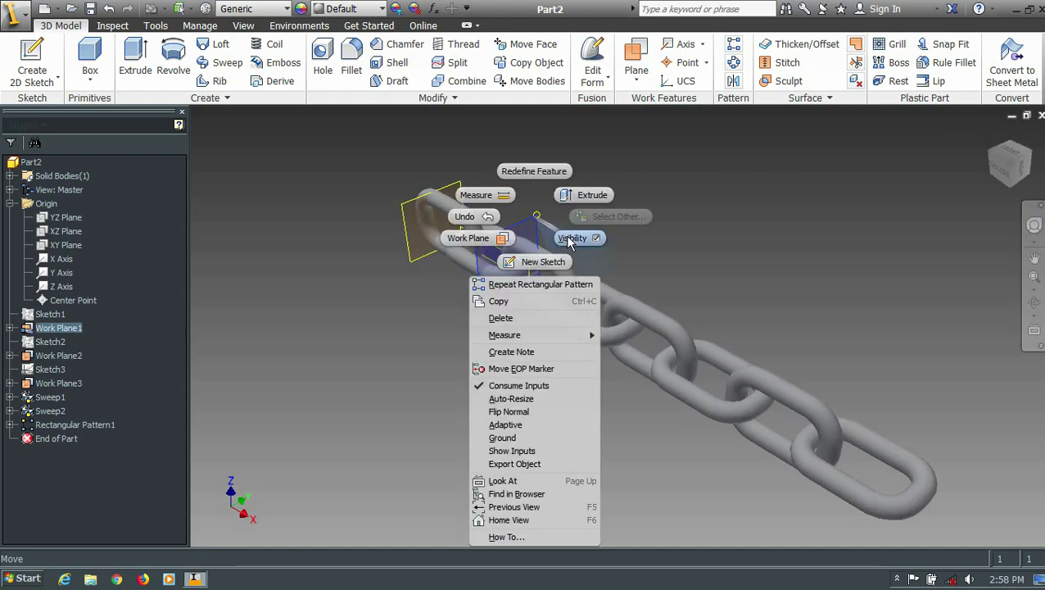
left_click(570, 238)
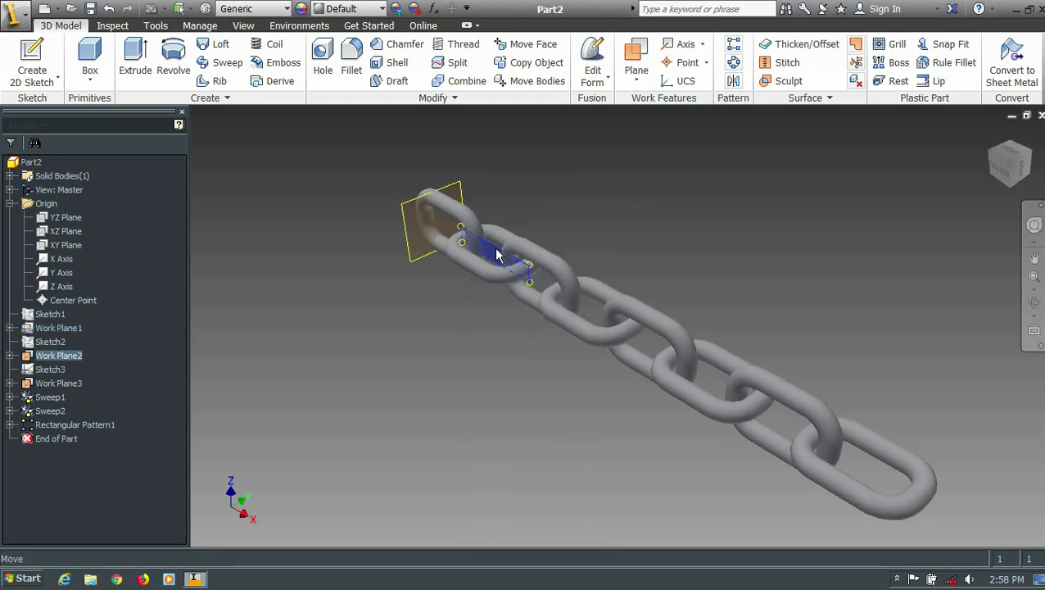
right_click(498, 255)
left_click(408, 227)
right_click(405, 230)
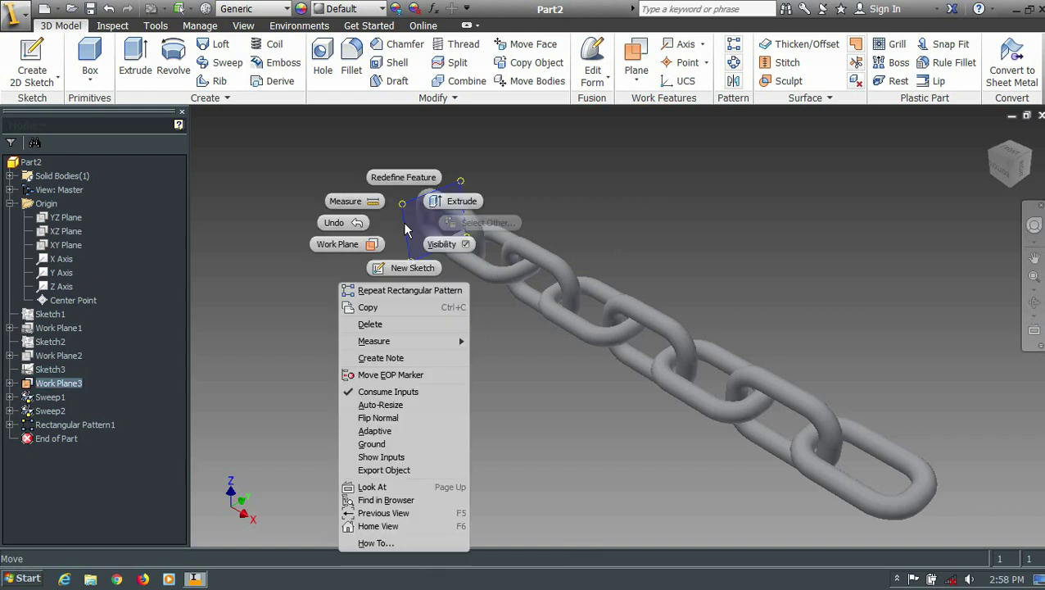
left_click(446, 246)
left_click(54, 424)
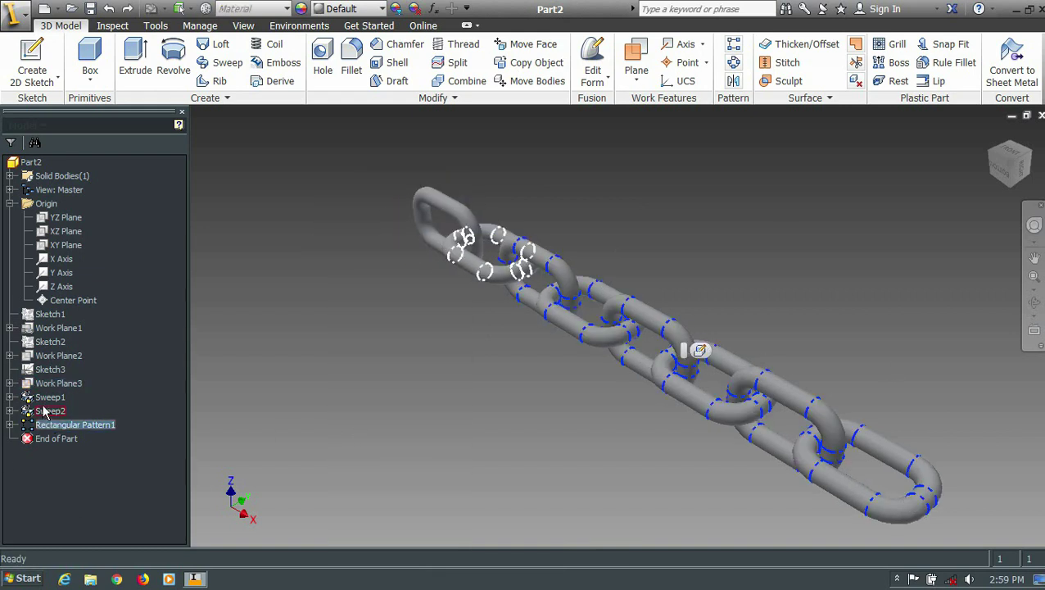
Give Sweep1, Sweep2 and Rectangular Pattern1 the Metal 1600F Hot appearance, then orbit to look along the chain.
left_click(45, 411, "ctrl")
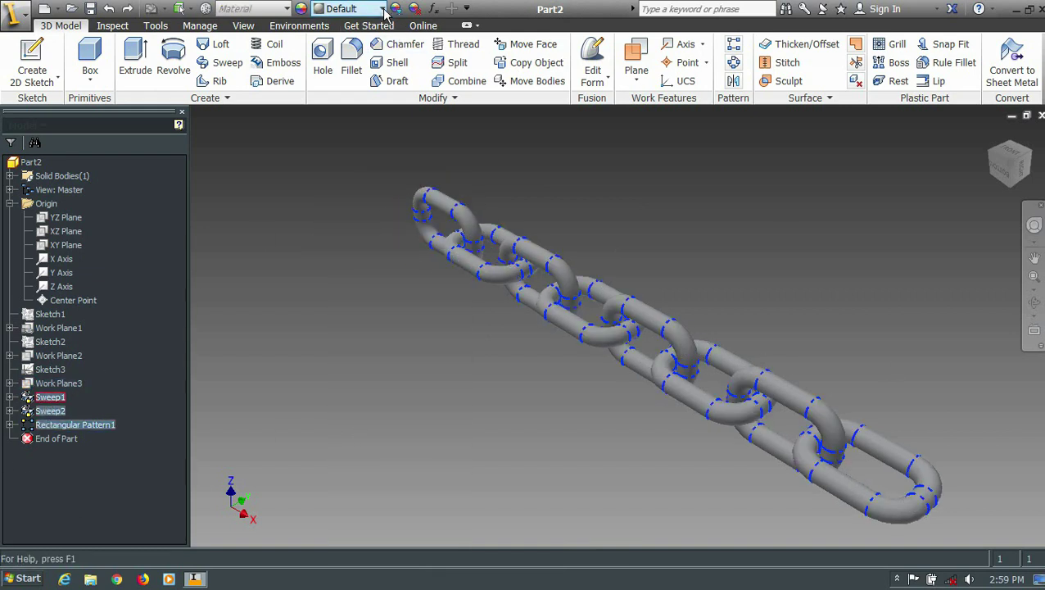
left_click(382, 9)
scroll(373, 216, "down", 5)
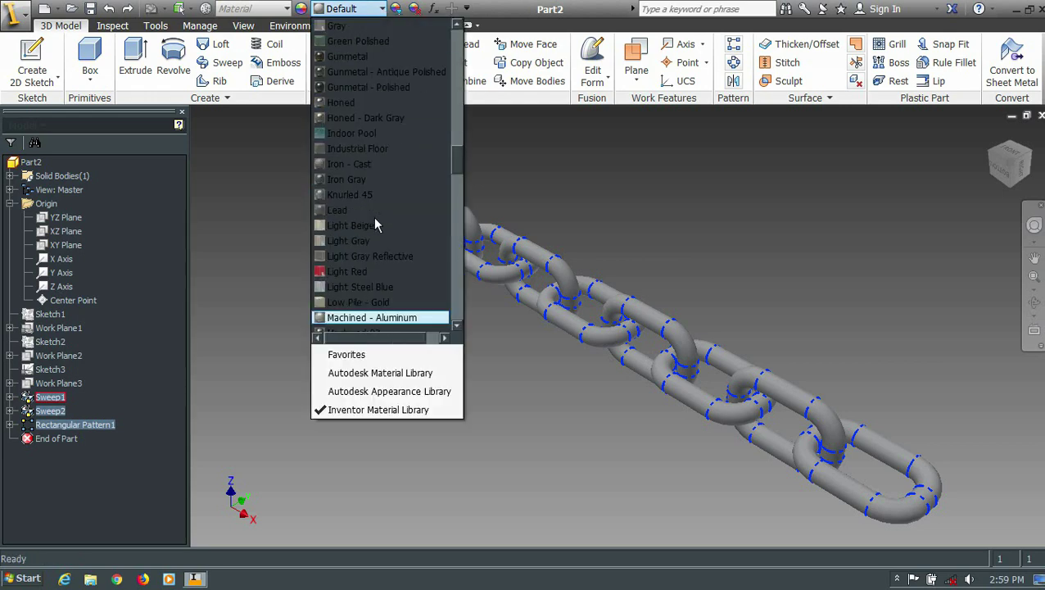
scroll(369, 221, "down", 1)
scroll(364, 217, "down", 1)
scroll(361, 214, "down", 3)
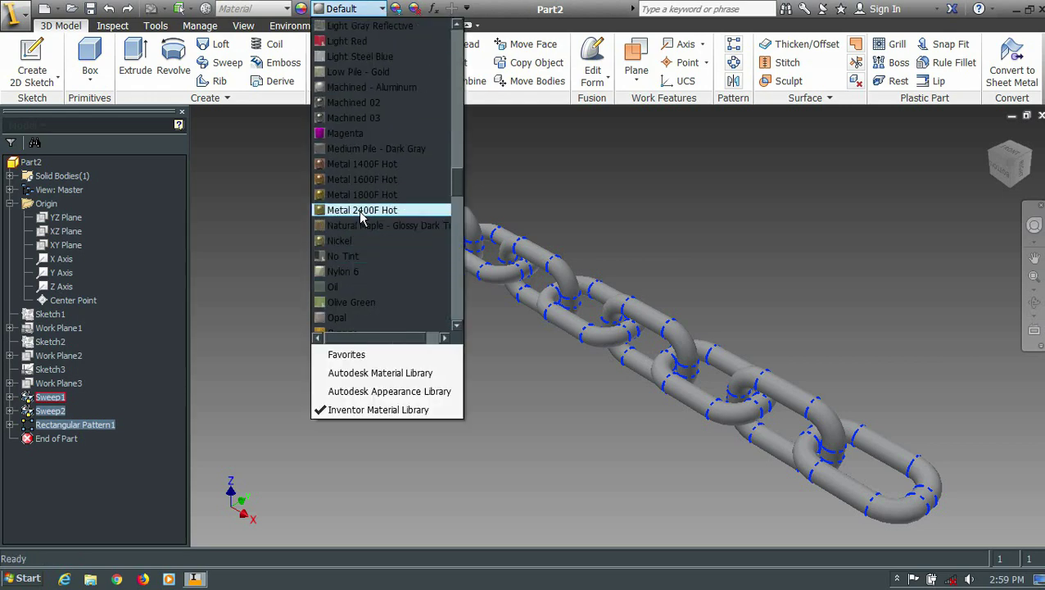
left_click(365, 179)
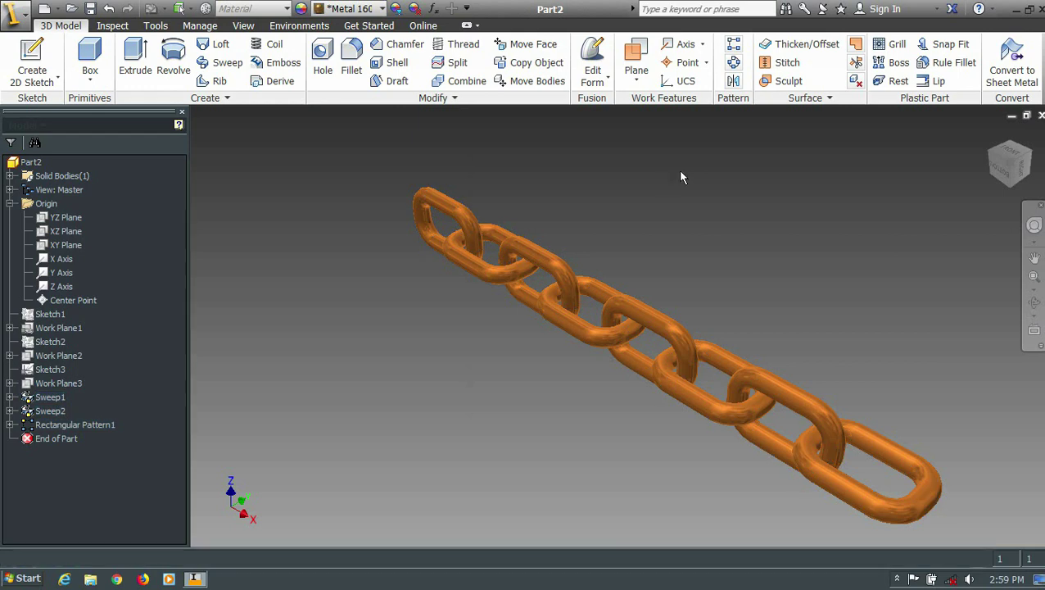
left_click(1035, 302)
mouse_move(696, 327)
left_mouse_down()
mouse_move(615, 383)
mouse_move(680, 426)
left_mouse_up()
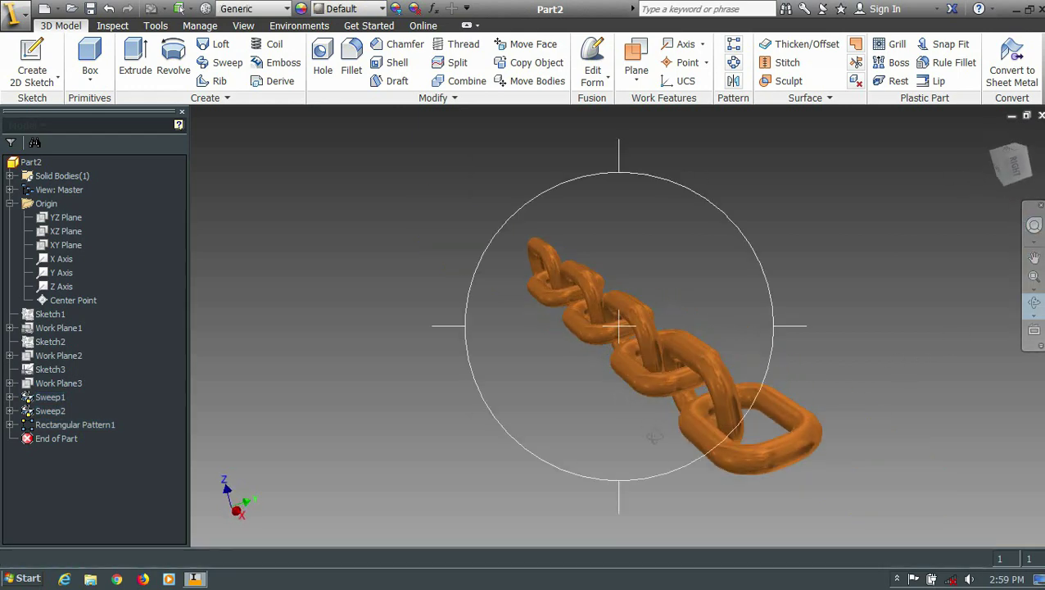
Turn on shadows and switch the chain's visual style to Realistic with ray tracing.
left_click(251, 27)
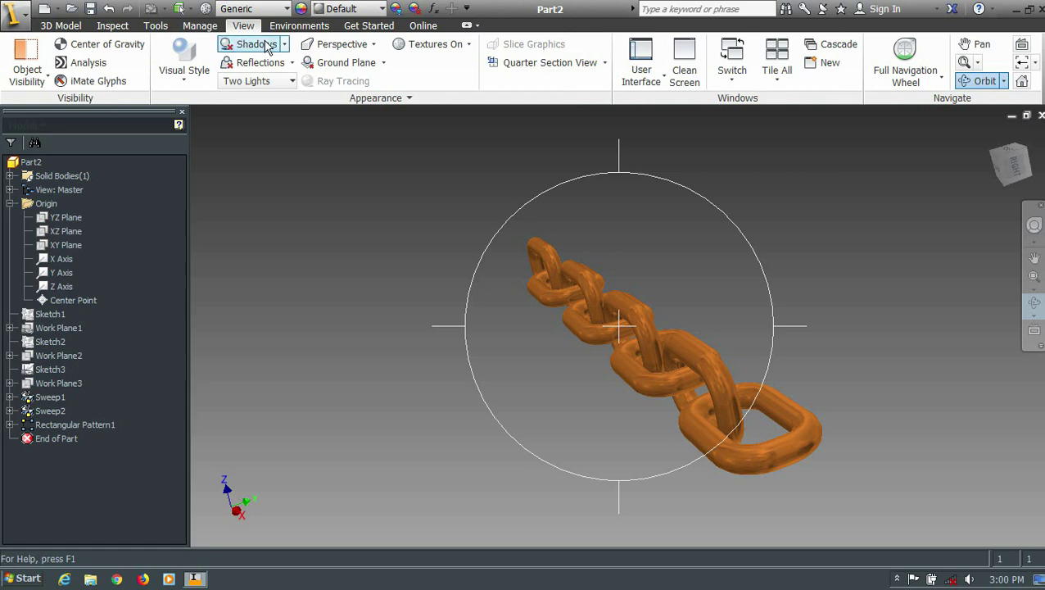
left_click(266, 45)
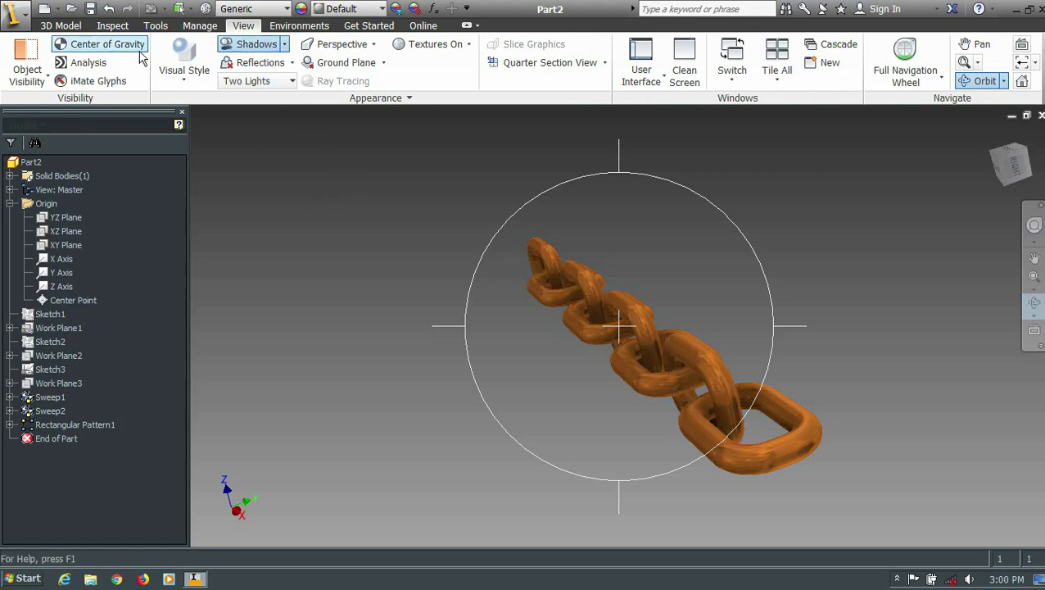
left_click(184, 79)
left_click(200, 105)
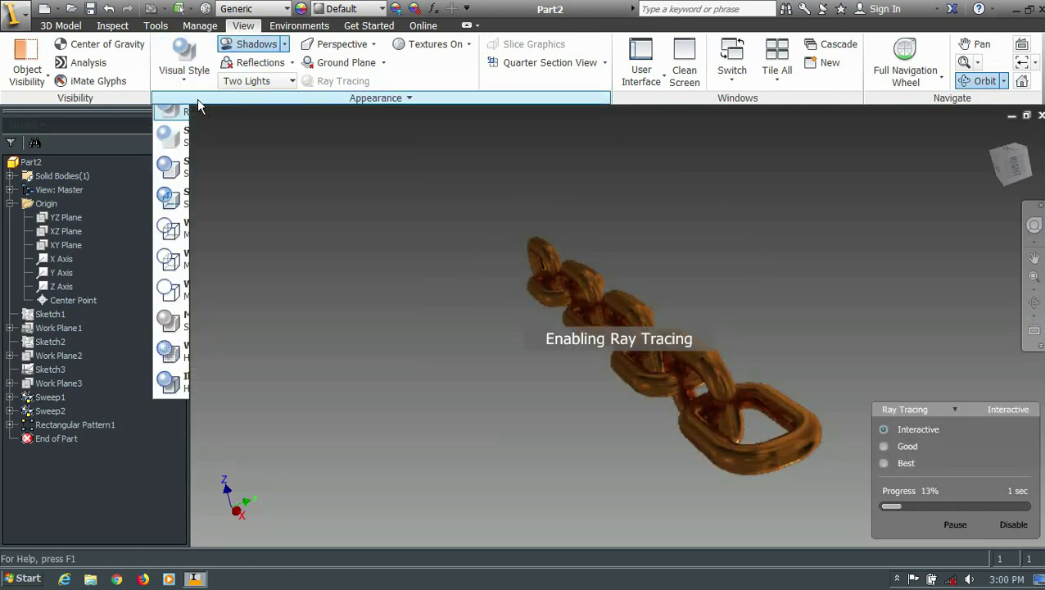